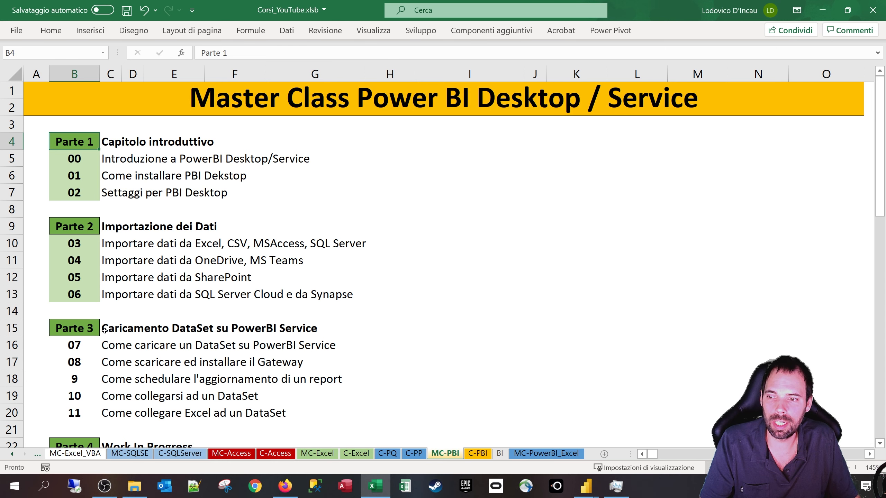
- Review the Parte 3 lessons of the course outline, highlighting numbers 07 to 11 and the row of lesson 07
left_click(85, 342)
left_click_drag(77, 341, 77, 411)
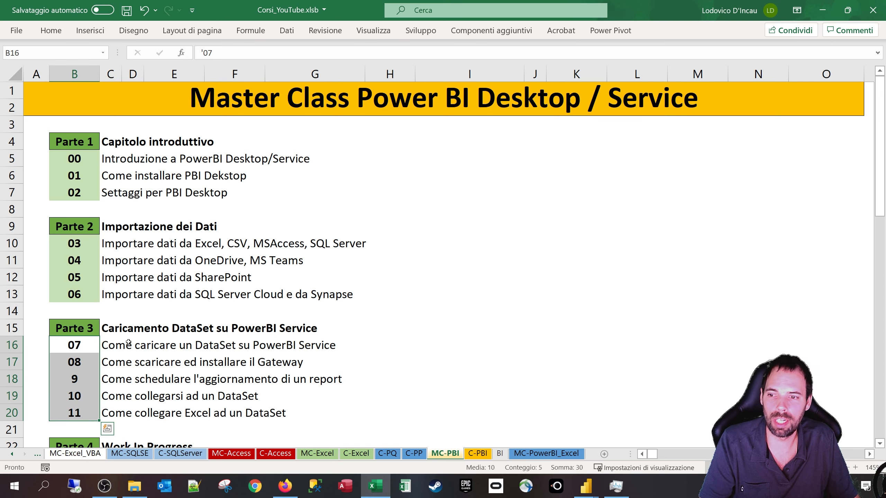
left_click_drag(86, 344, 347, 338)
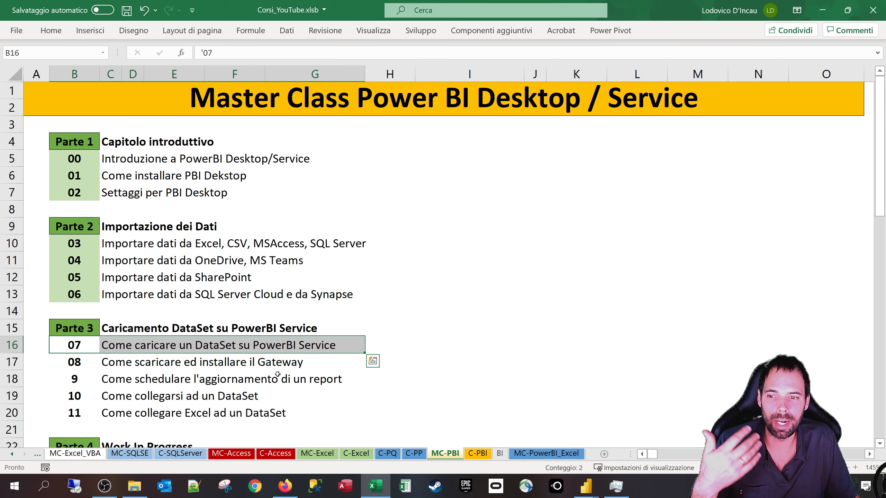
left_click(81, 333)
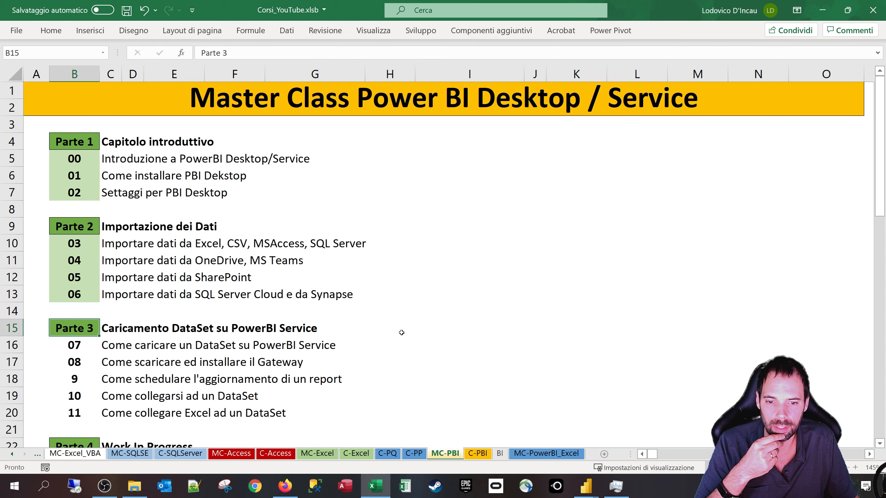
- Switch to File Explorer and examine Importare_dati_da_locale_CSV.pbix and Importare_dati_da_OneDrive_e_Teams_Cloud.pbix in the MasterClass_PowerBI folder
left_click(134, 486)
left_click(433, 330)
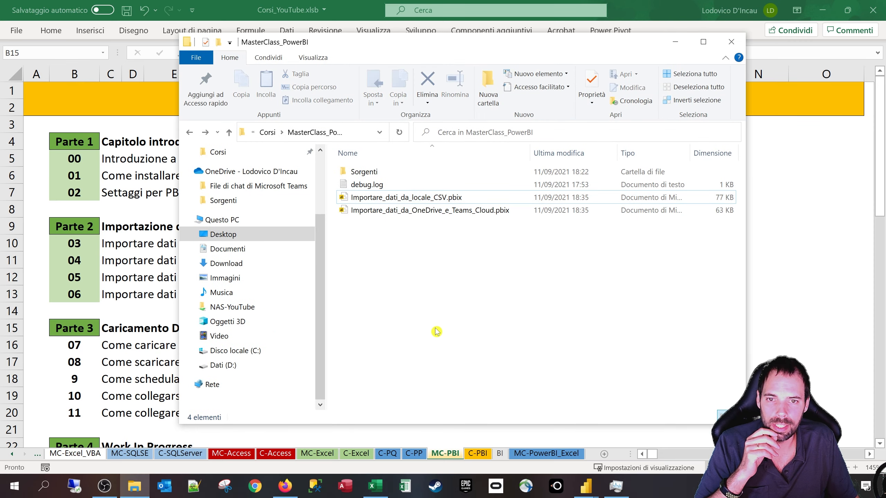
left_click_drag(550, 280, 365, 200)
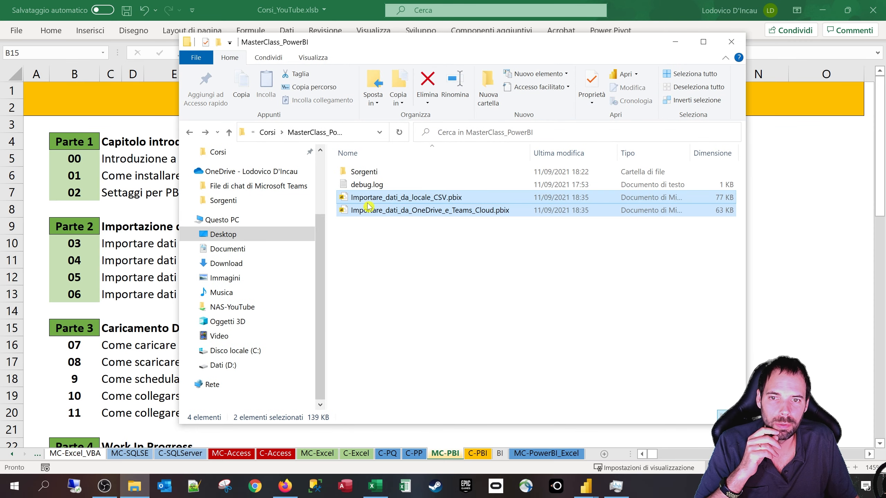
left_click(406, 275)
left_click(452, 198)
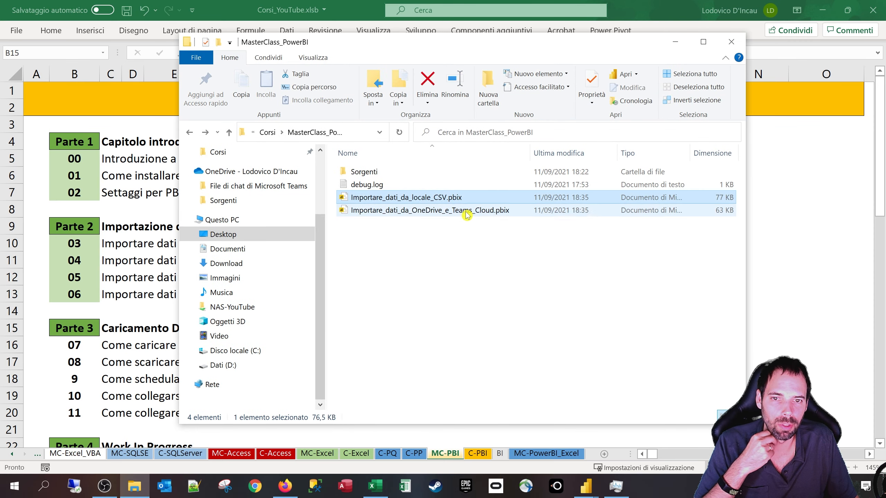
left_click(463, 210)
left_click(464, 265)
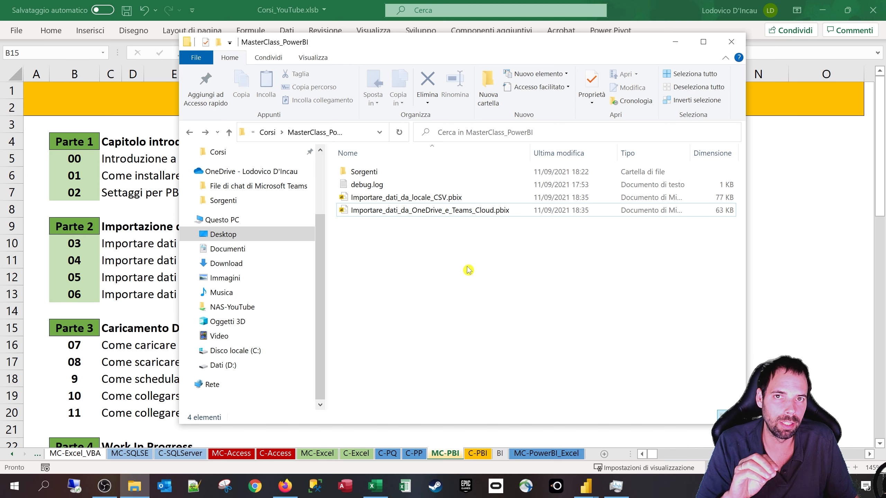
key("Up")
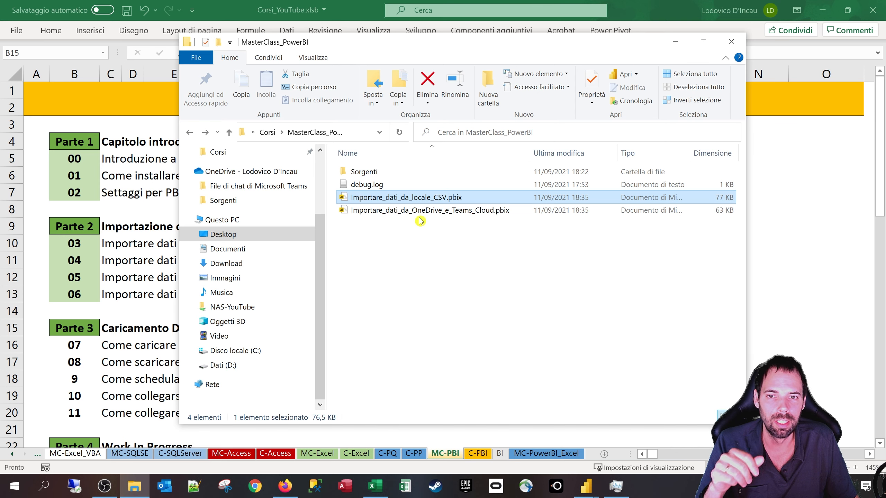
key("Down")
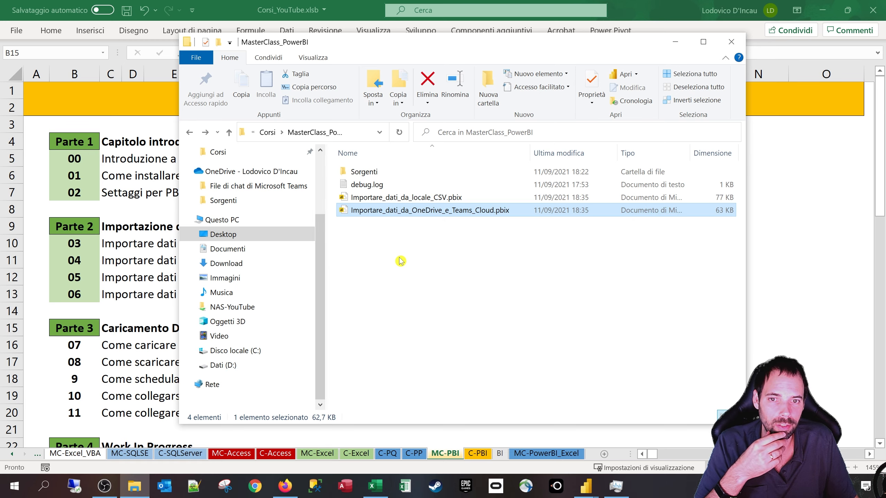
left_click(401, 259)
left_click_drag(427, 209, 429, 214)
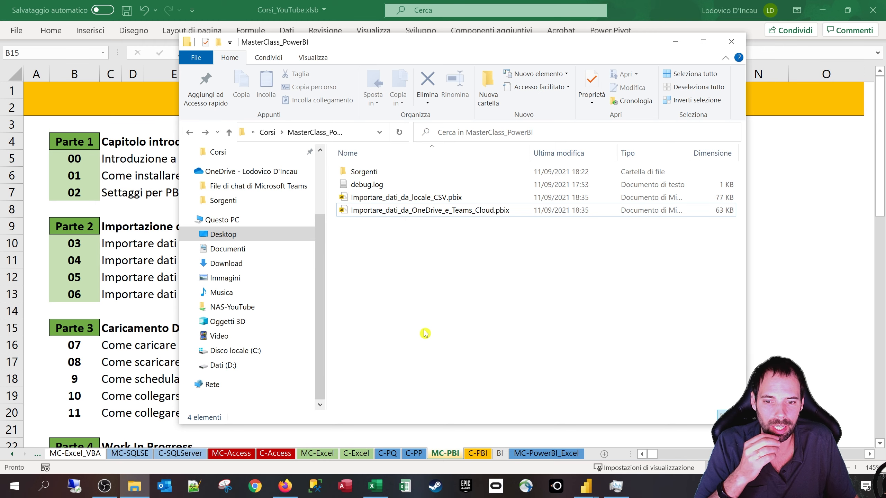
- Switch to Importare_dati_da_OneDrive_e_Teams_Cloud in Power BI Desktop, show its model view and move the Dati table toward the canvas centre
left_click(579, 491)
left_click(520, 431)
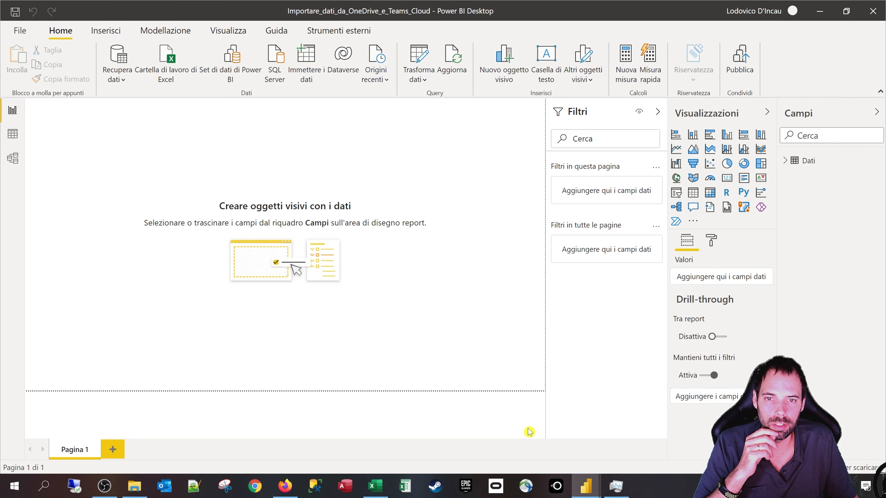
left_click(14, 159)
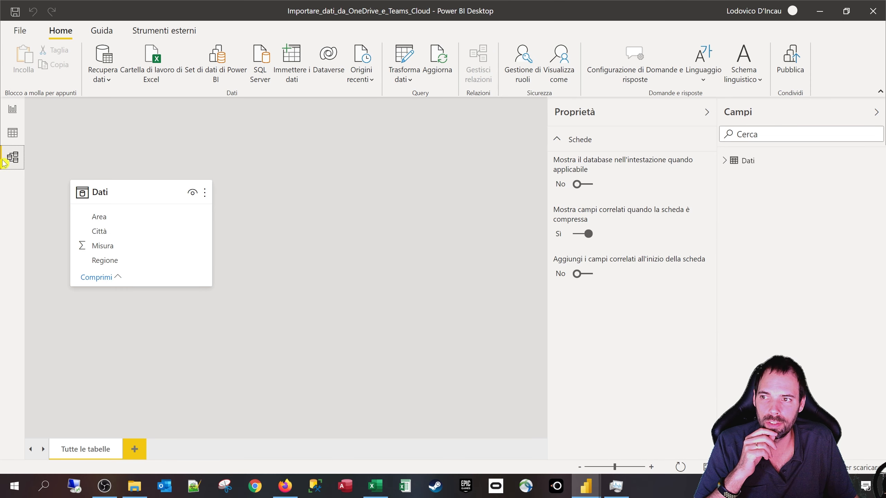
left_click_drag(99, 191, 238, 140)
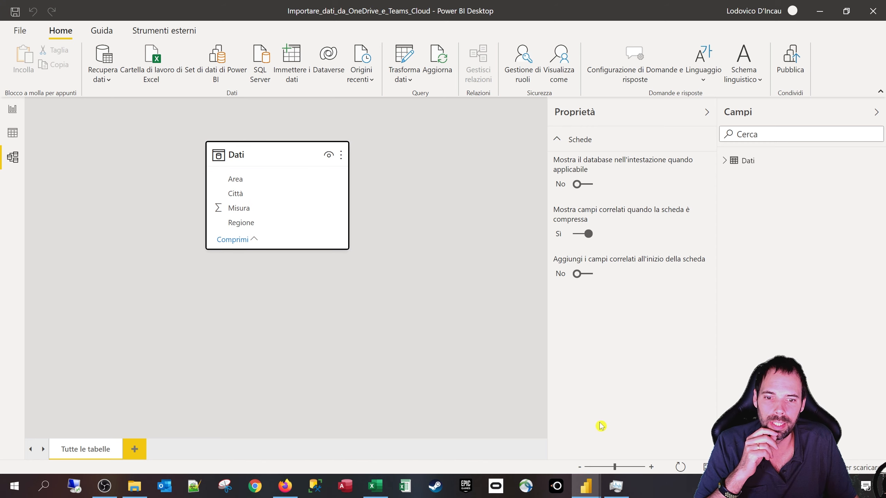
- Switch to the Importare_dati_da_locale_CSV file and inspect its model view and report page, ending in the model view
mouse_move(578, 492)
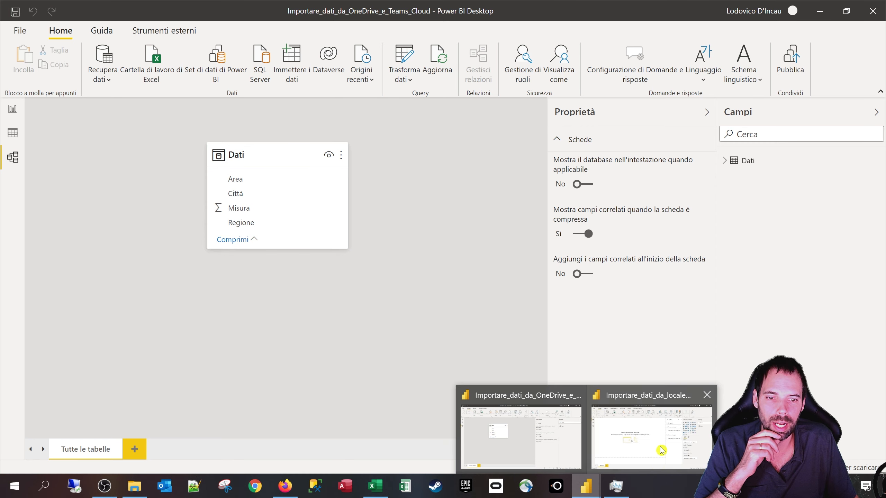
left_click(635, 433)
left_click(13, 159)
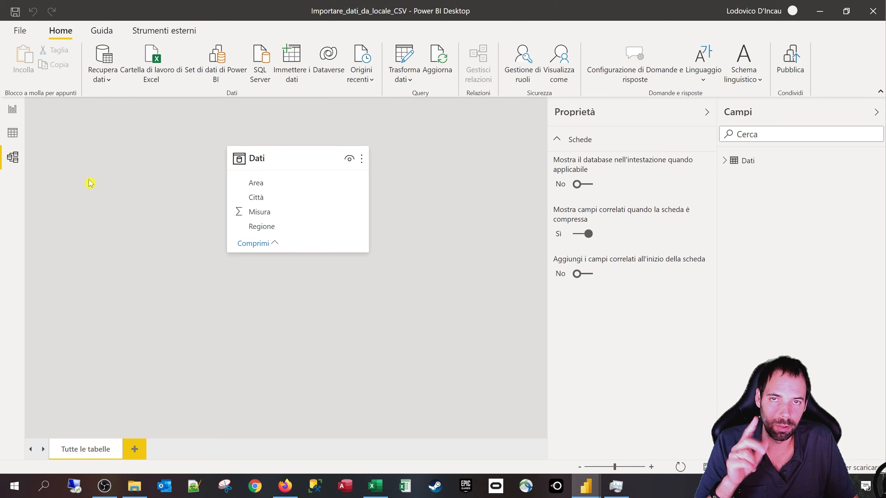
left_click(13, 110)
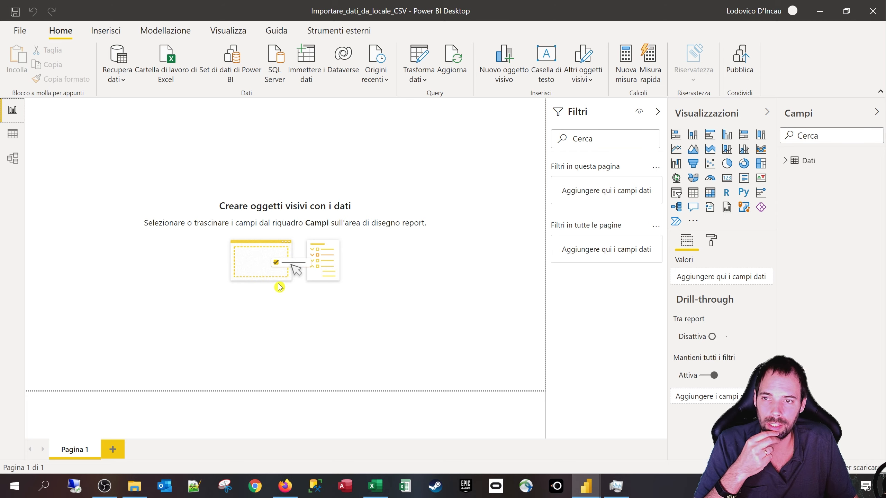
left_click(14, 162)
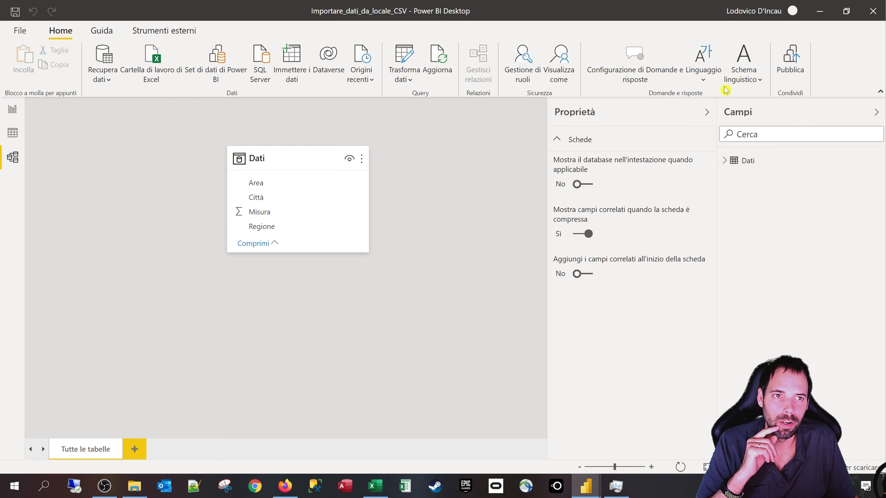
- Start publishing the Importare_dati_da_locale_CSV report and save its pending changes
left_click(788, 64)
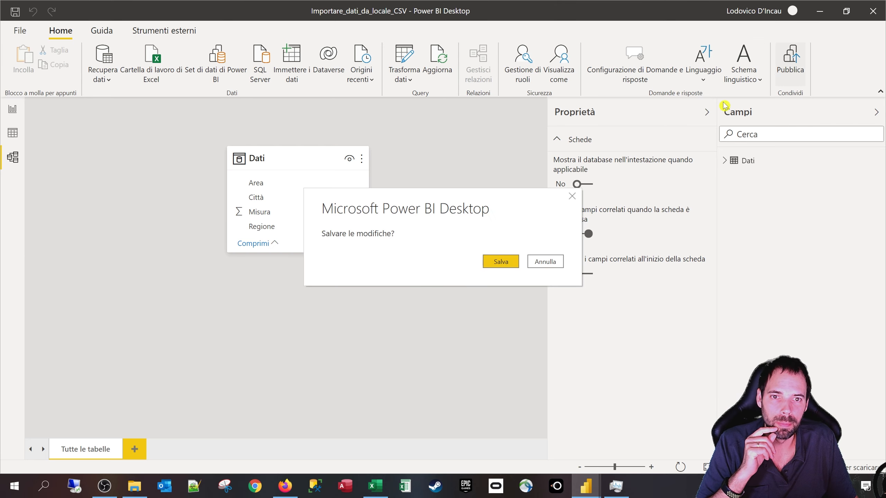
left_click(500, 262)
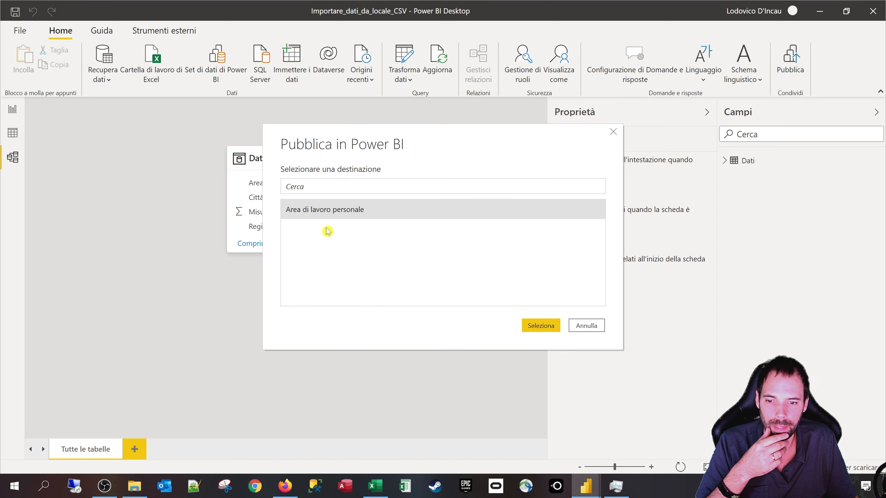
- Switch to the Power BI service in Firefox and examine My workspace and the workspaces list, comparing them with the open desktop files
left_click(285, 486)
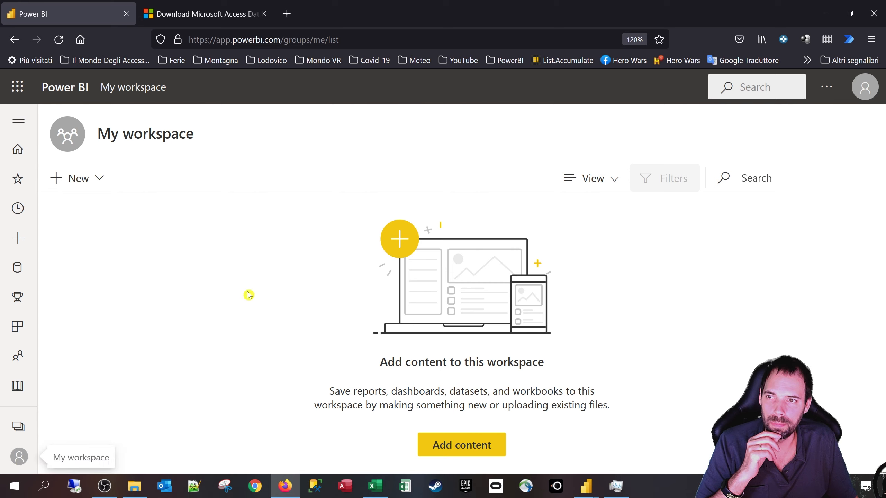
left_click_drag(99, 132, 214, 136)
left_click(214, 136)
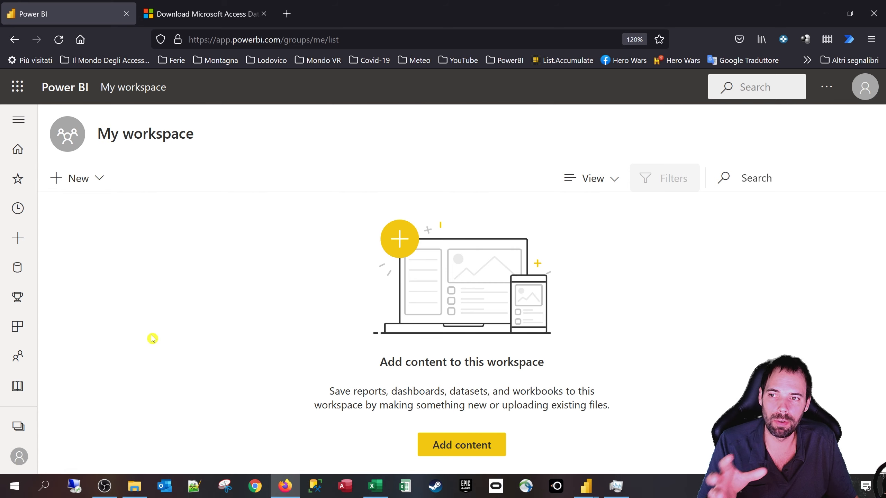
mouse_move(586, 486)
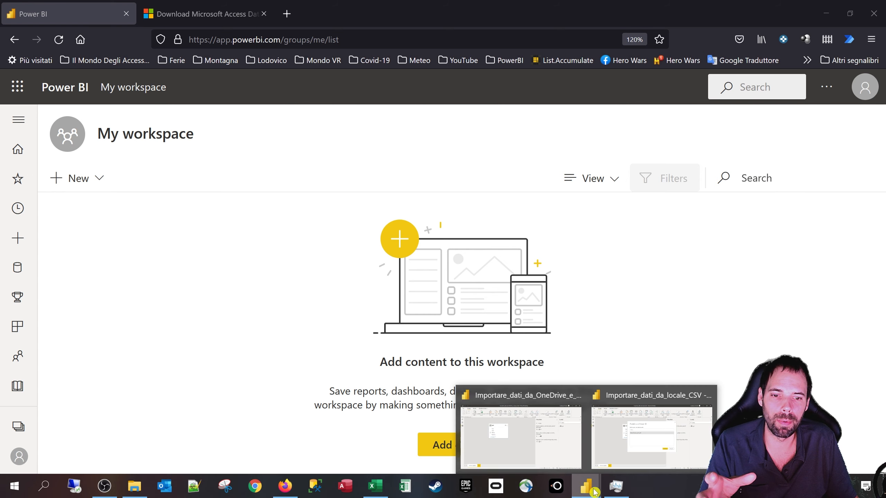
left_click(522, 429)
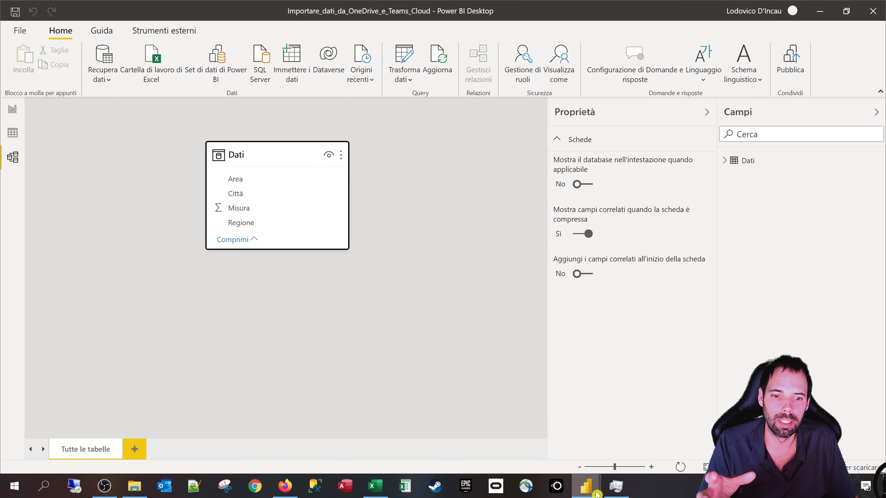
left_click(649, 429)
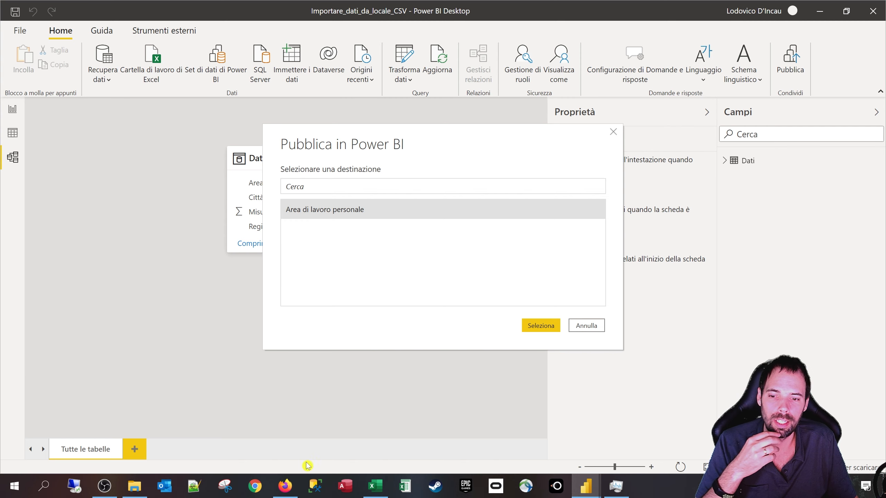
left_click(284, 486)
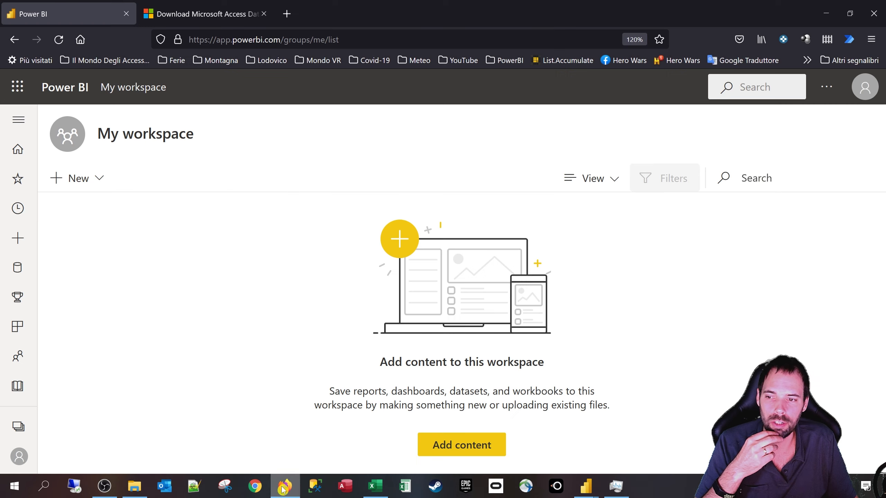
left_click(18, 430)
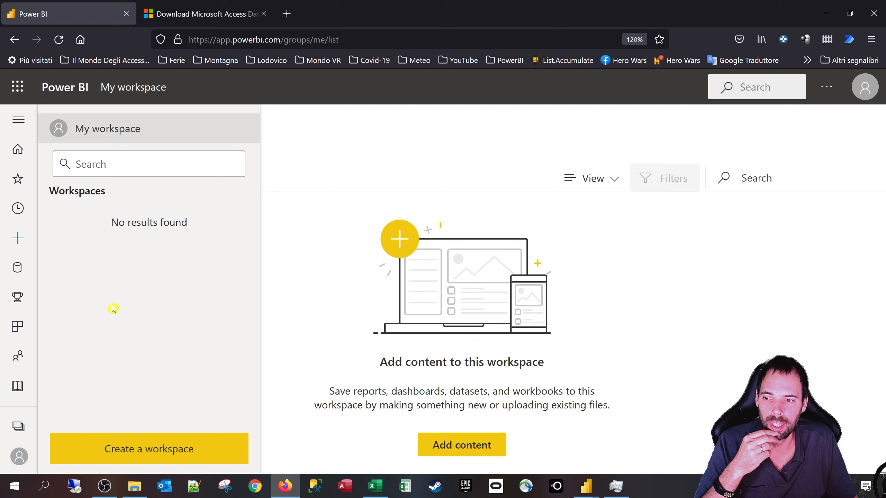
left_click(20, 458)
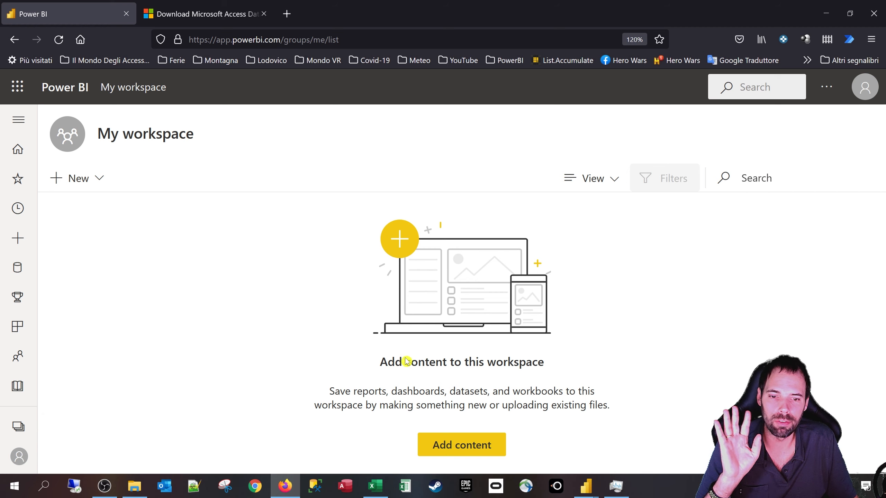
- Return to Power BI Desktop, publish Importare_dati_da_locale_CSV to Area di lavoro personale and dismiss the publishing dialog
mouse_move(586, 485)
left_click(653, 446)
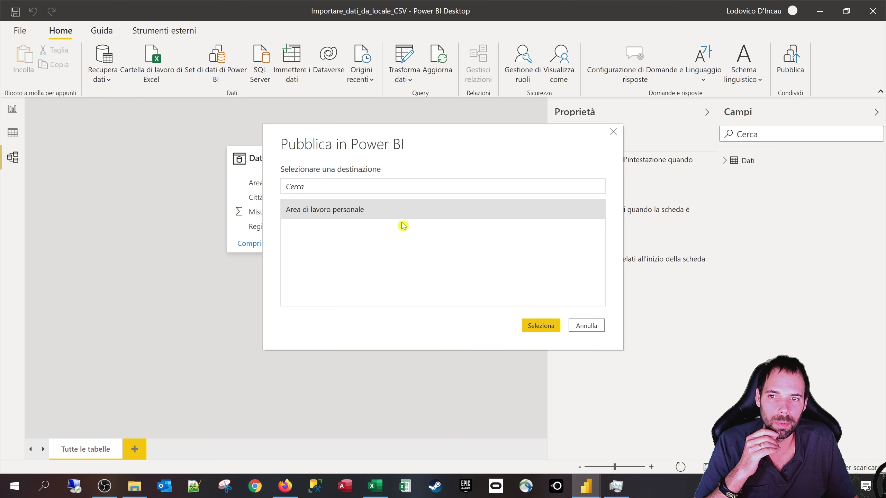
left_click(532, 325)
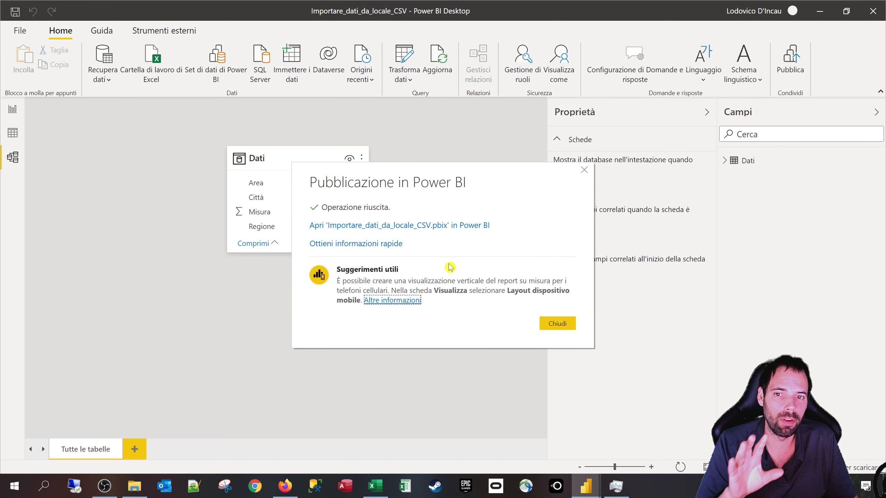
left_click(549, 326)
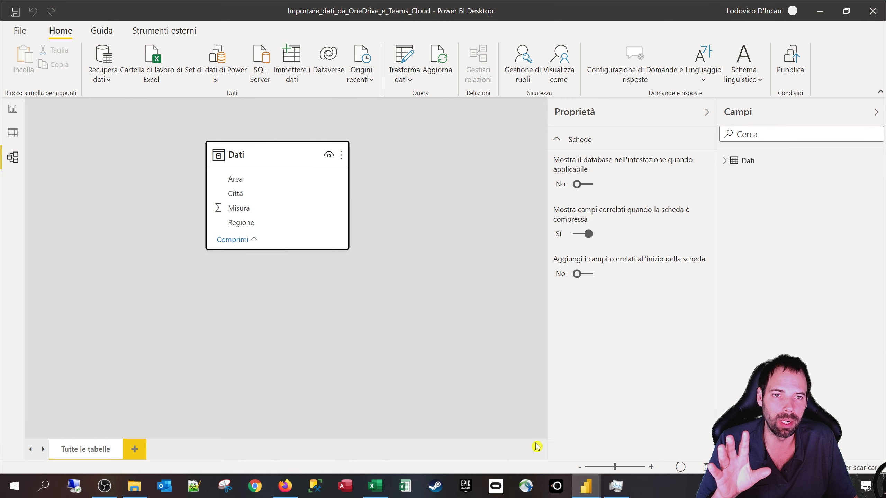
- Publish Importare_dati_da_OneDrive_e_Teams_Cloud to the personal workspace, saving its changes, and dismiss the publishing dialog
left_click(775, 75)
left_click(500, 259)
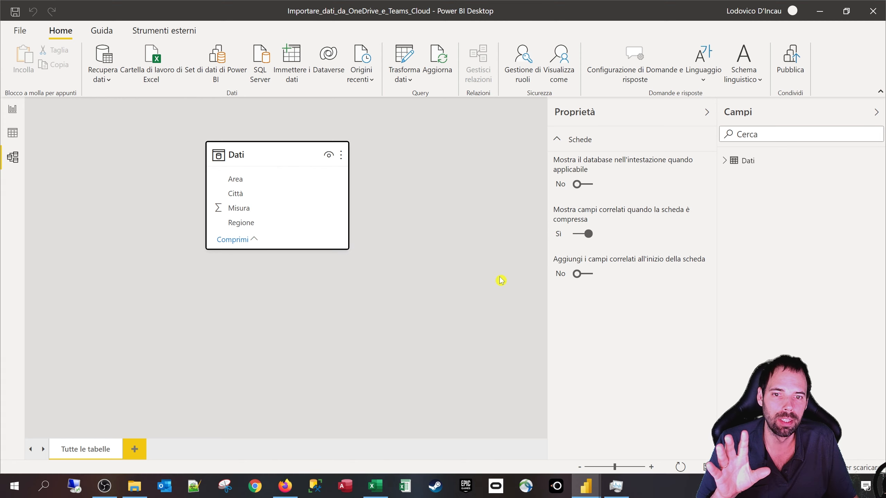
left_click(539, 326)
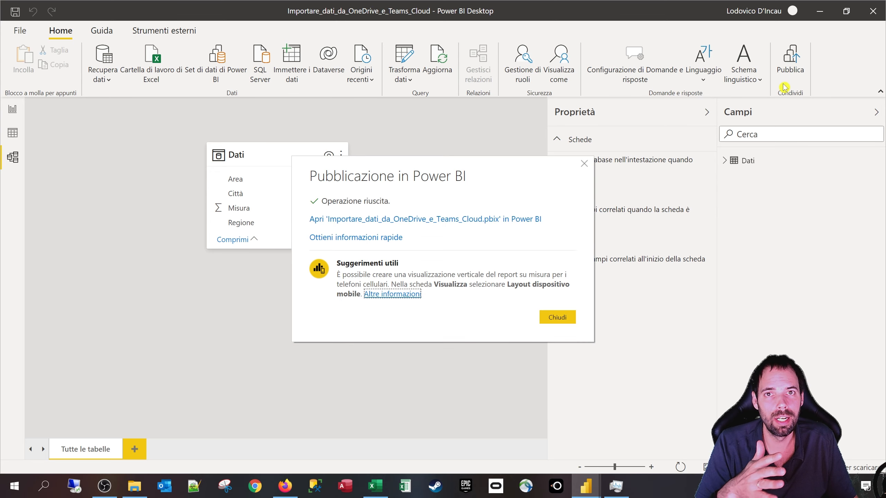
left_click(557, 317)
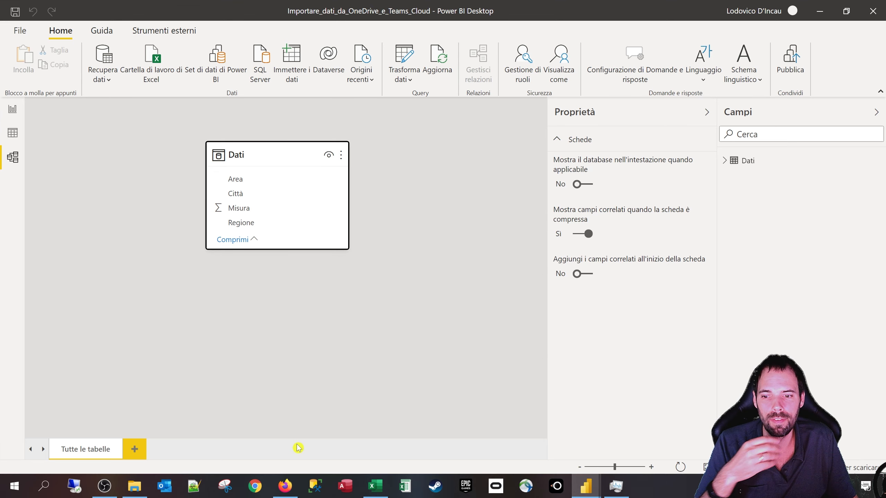
- Switch to the Power BI service in Firefox and delete the Importare_dati_da_OneDrive_e_Teams_Cloud and Importare_dati_da_locale_CSV reports, leaving their datasets
left_click(285, 486)
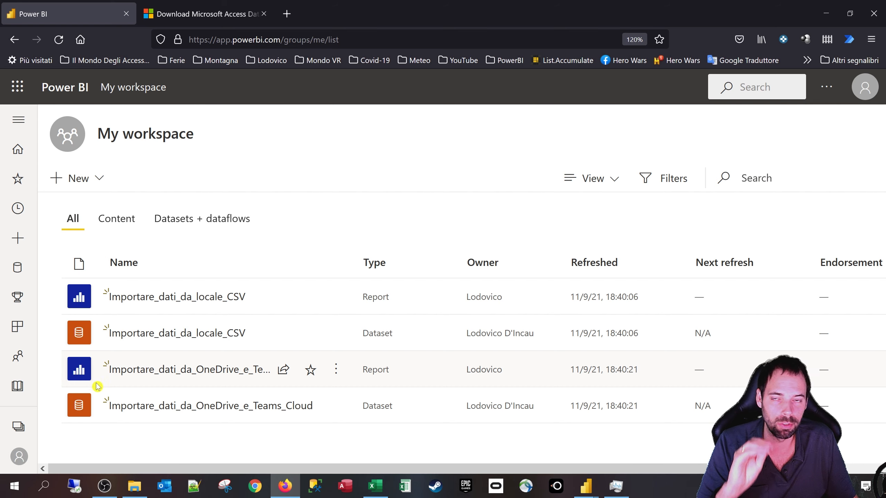
left_click(336, 370)
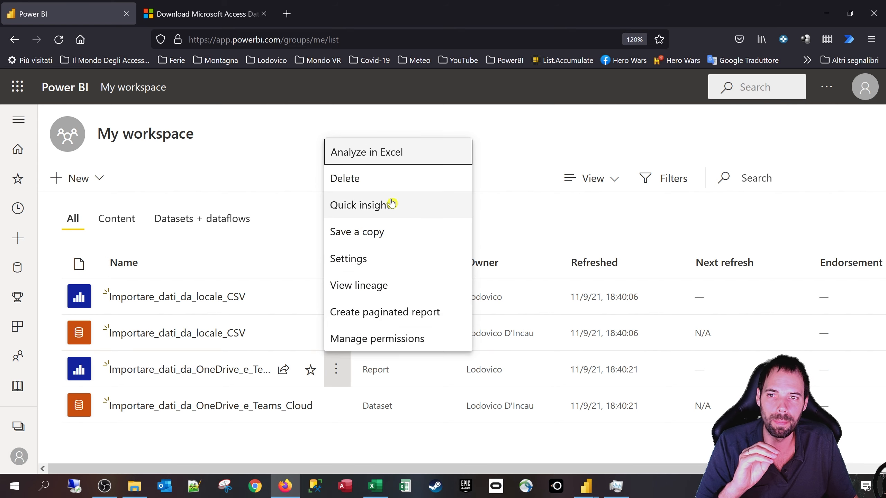
left_click(377, 188)
left_click(433, 307)
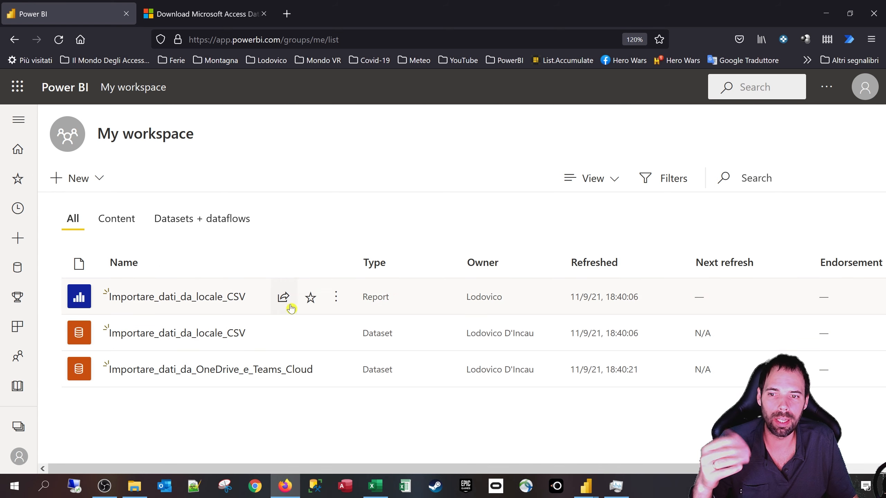
left_click(336, 296)
left_click(363, 111)
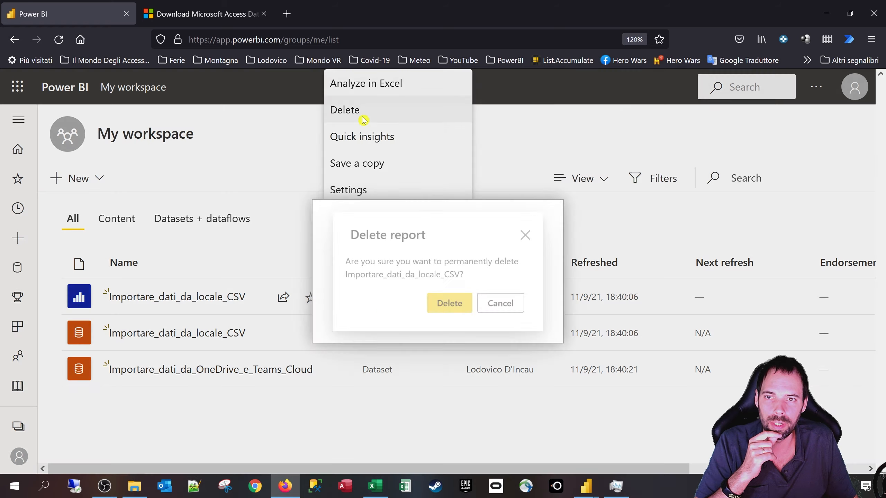
left_click(436, 313)
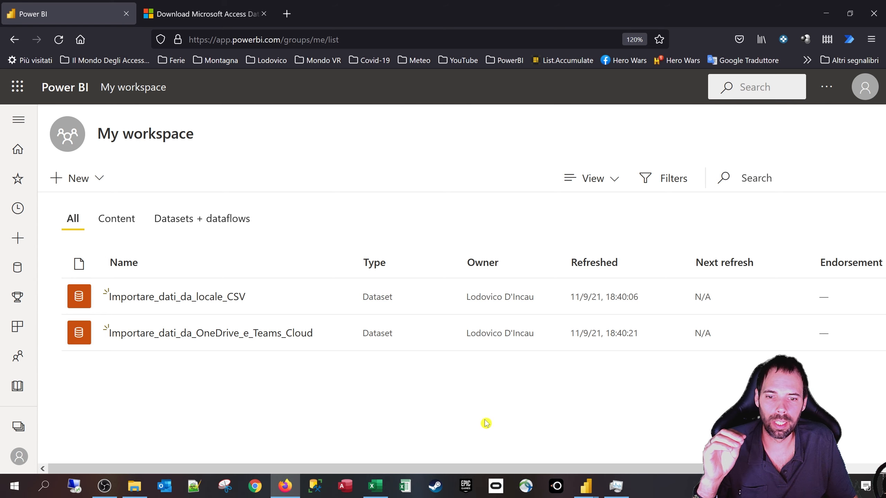
- Switch to Power BI Desktop and compare the report page of Importare_dati_da_OneDrive_e_Teams_Cloud with the datasets in My workspace
mouse_move(597, 492)
left_click(523, 431)
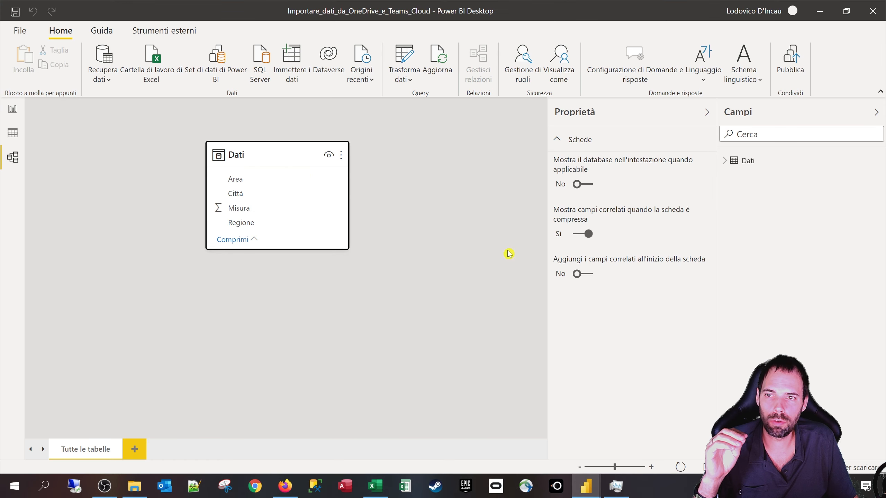
left_click(12, 110)
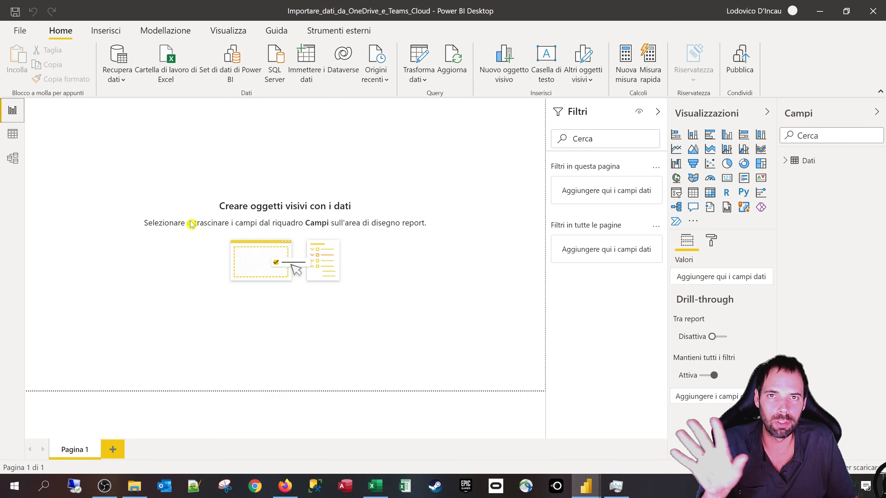
left_click(820, 10)
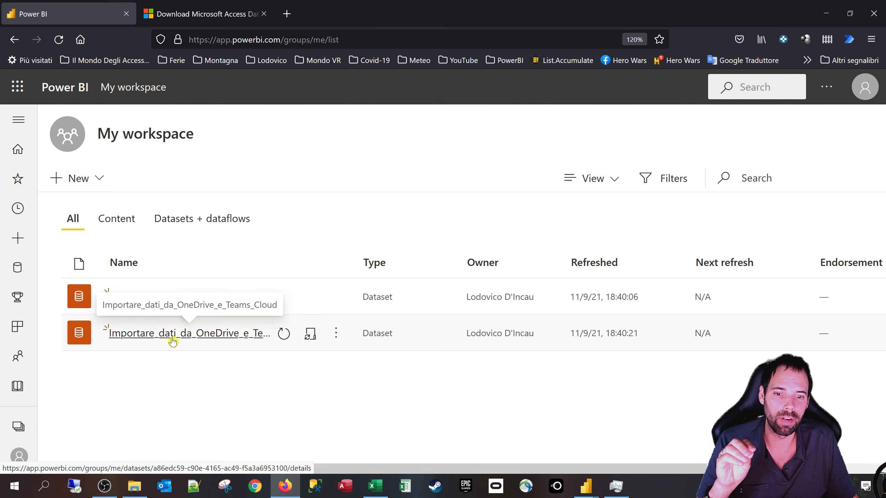
mouse_move(593, 484)
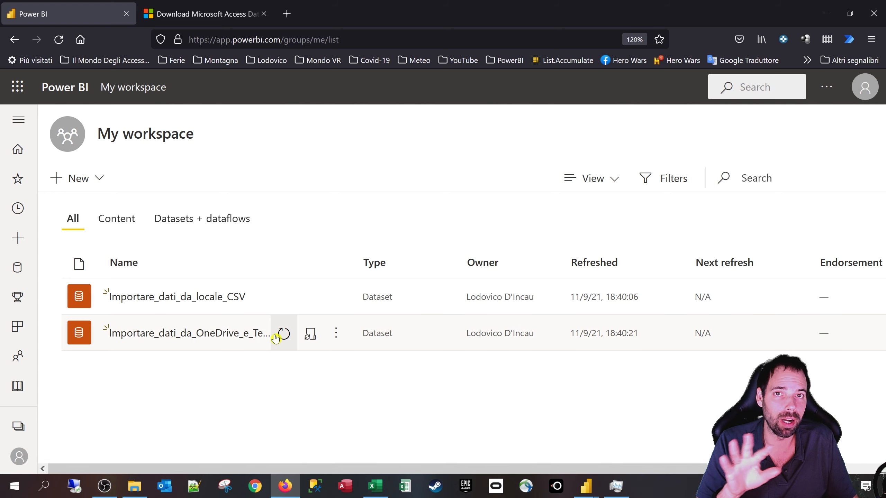
left_click(534, 433)
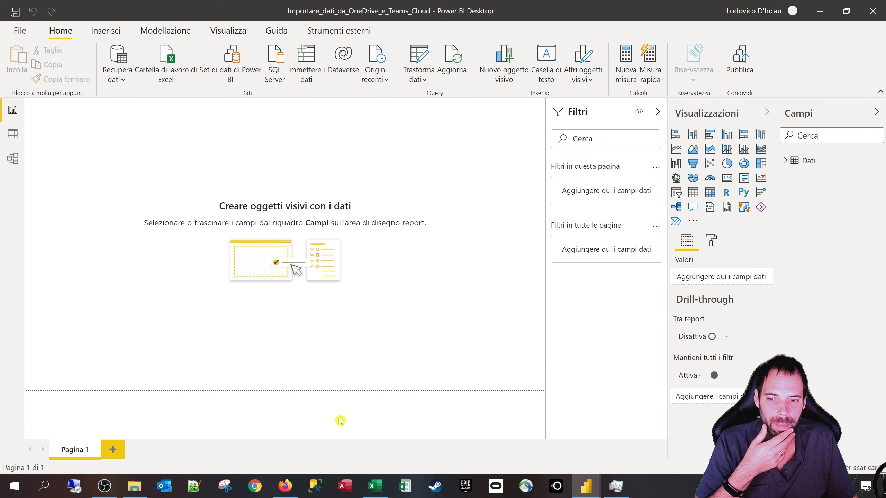
- Switch back to the Power BI service in Firefox and refresh the Importare_dati_da_OneDrive_e_Teams_Cloud dataset immediately
left_click(289, 484)
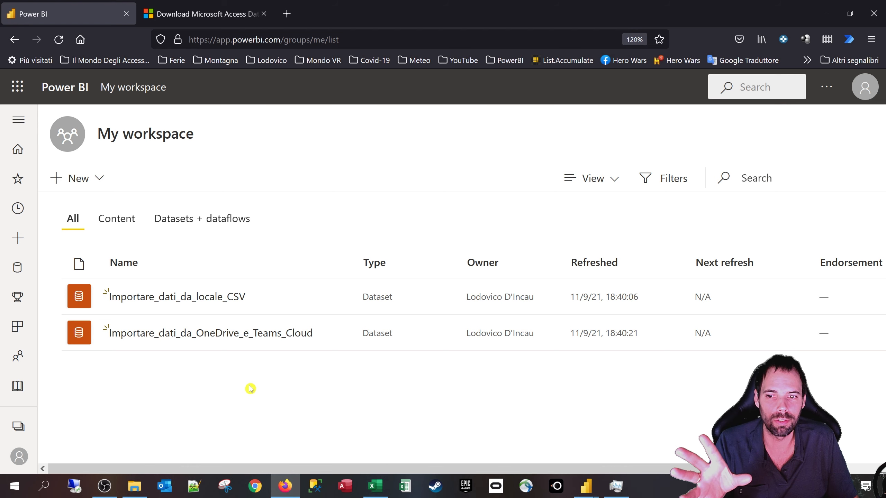
mouse_move(229, 333)
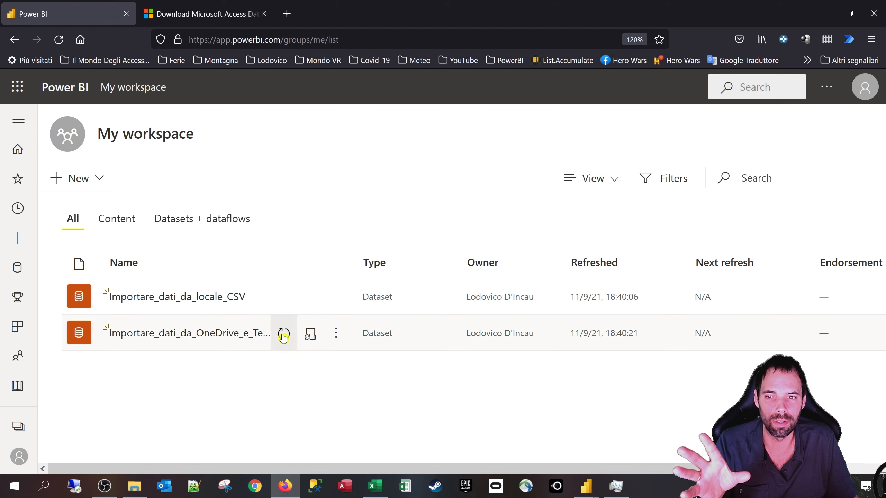
left_click(333, 342)
left_click(340, 353)
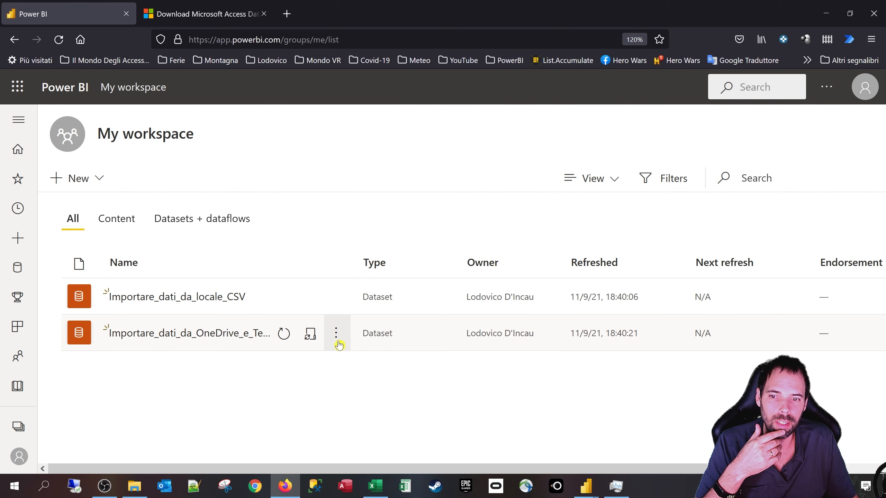
left_click(337, 344)
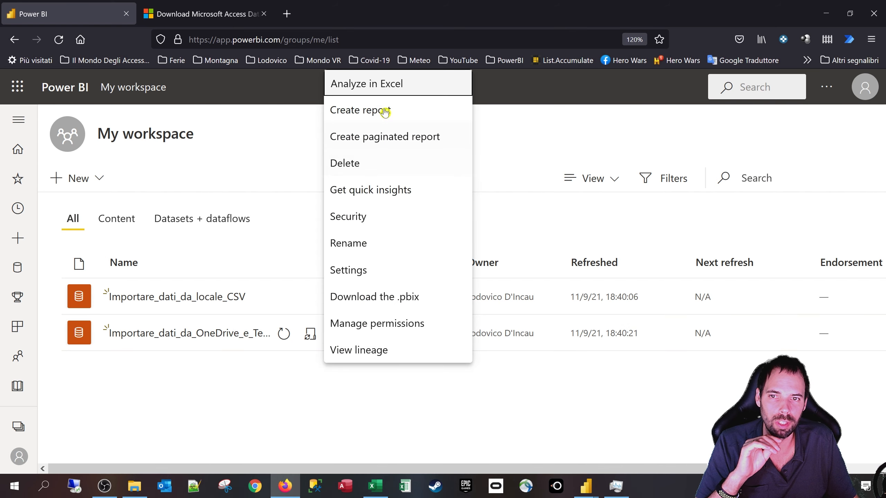
left_click(299, 405)
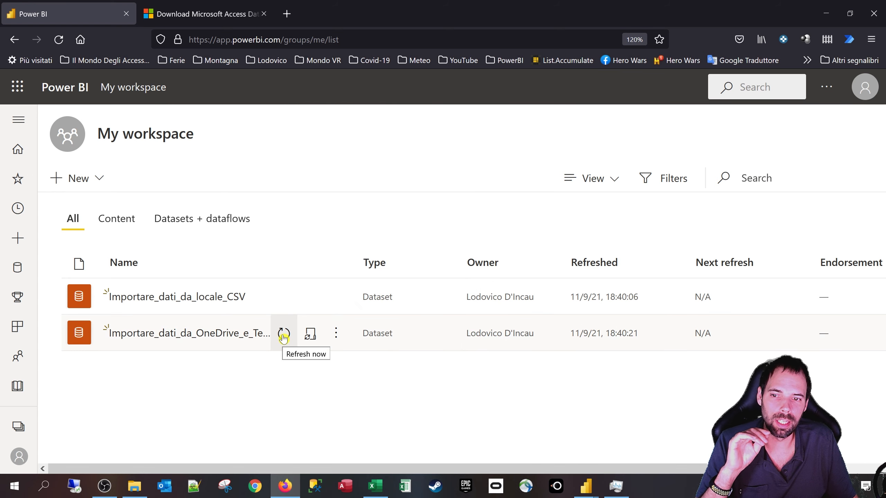
left_click(284, 337)
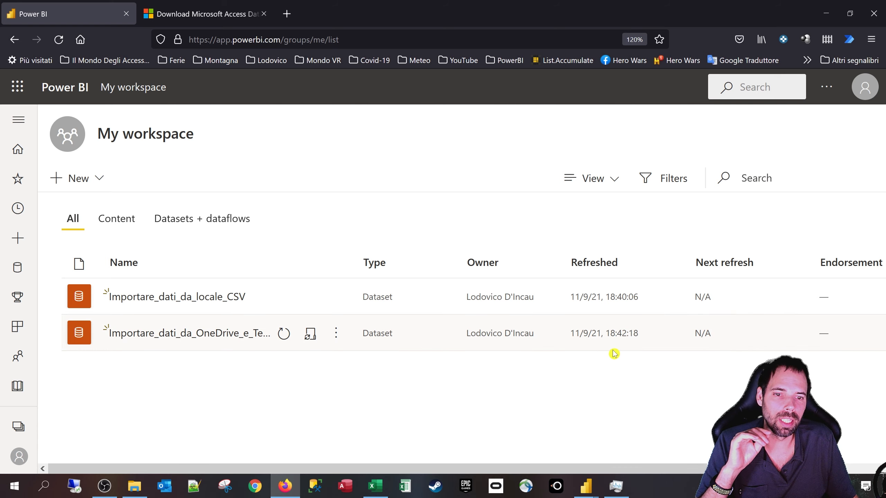
left_click_drag(647, 338, 431, 338)
left_click(411, 377)
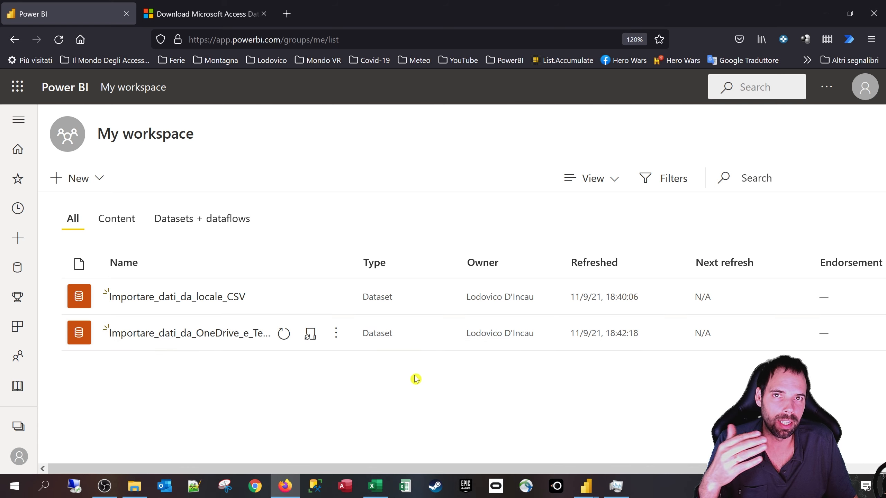
- Open the settings of the Importare_dati_da_OneDrive_e_Teams_Cloud dataset and look through its Scheduled refresh and Q&A sections
left_click(336, 338)
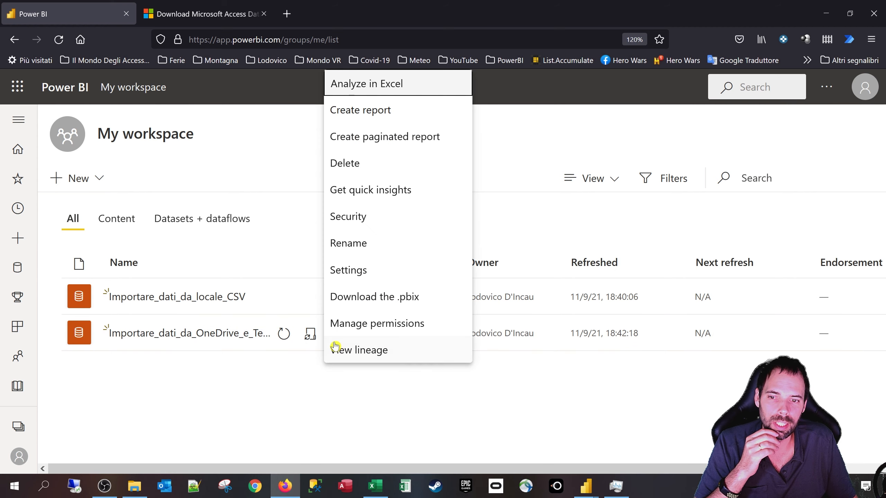
left_click(355, 276)
scroll(355, 311, "down", 5)
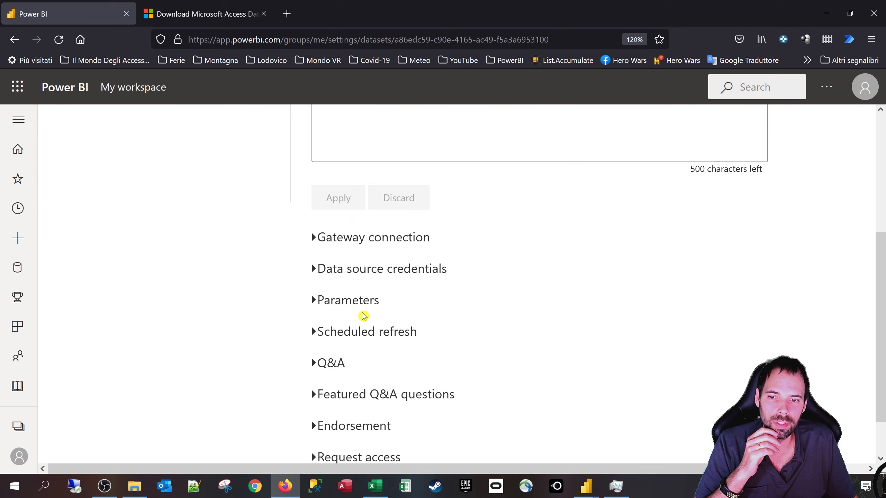
scroll(363, 316, "down", 2)
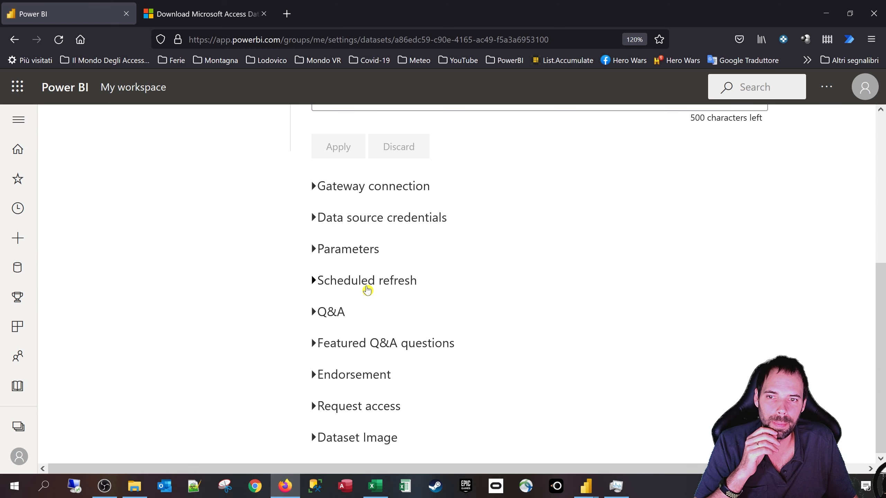
left_click(347, 282)
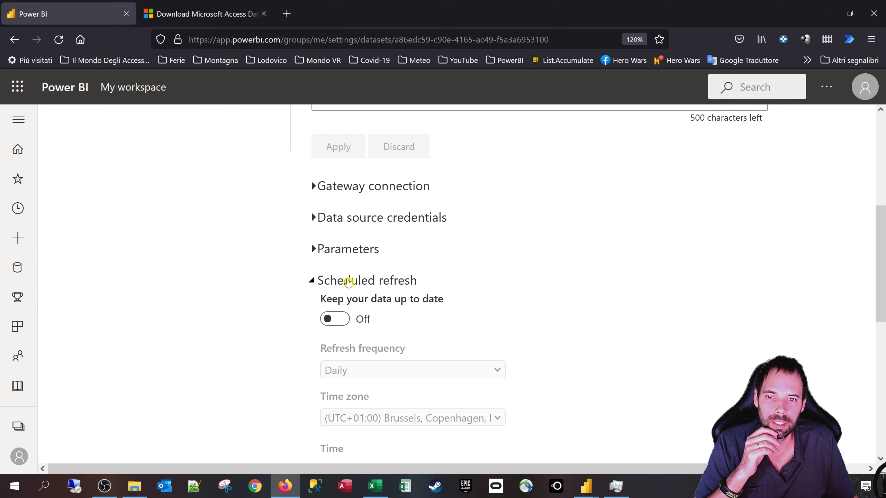
left_click(347, 281)
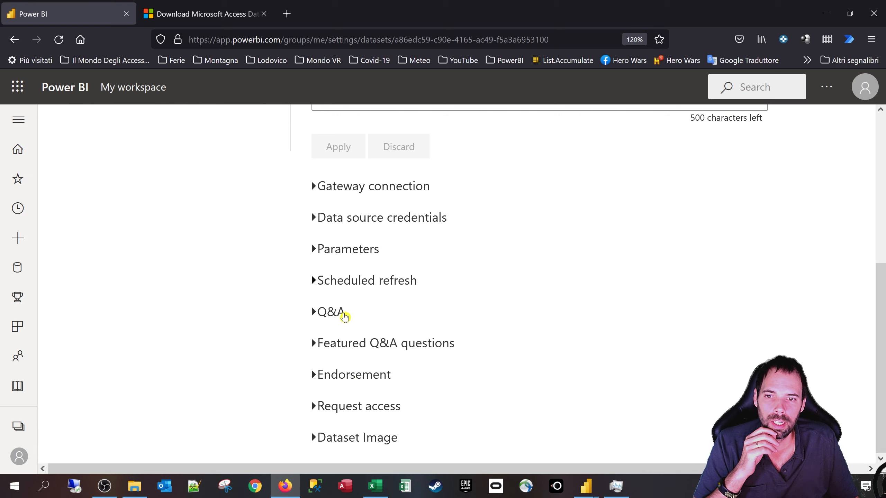
left_click(342, 313)
left_click(342, 314)
- Examine the dataset's Parameters, Data source credentials and Gateway connection settings, leaving only the credentials section expanded
left_click(346, 250)
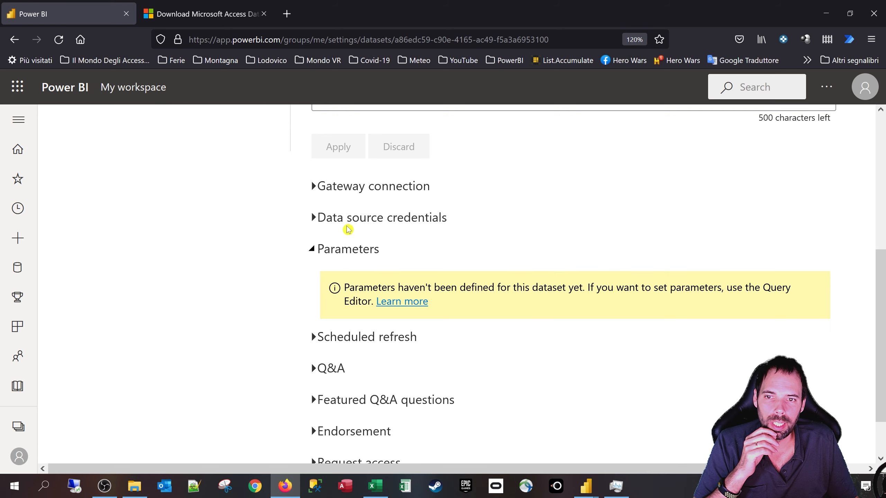
left_click(348, 219)
left_click(337, 188)
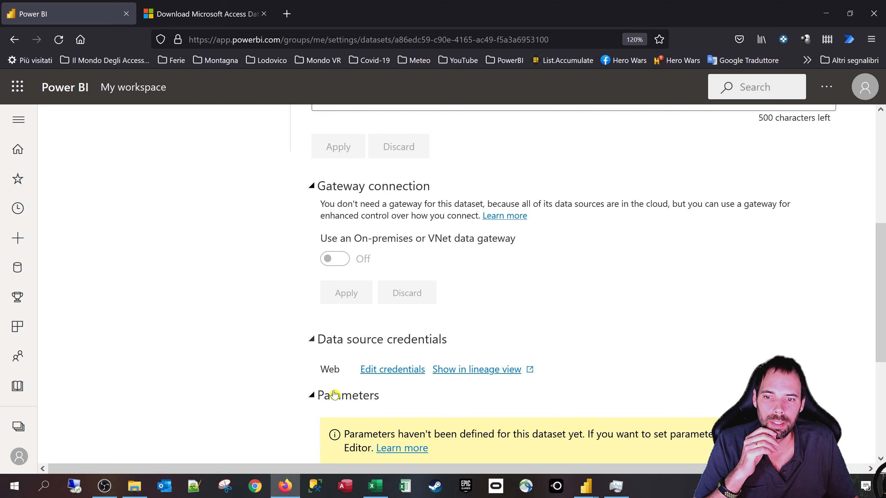
left_click(338, 343)
left_click(347, 342)
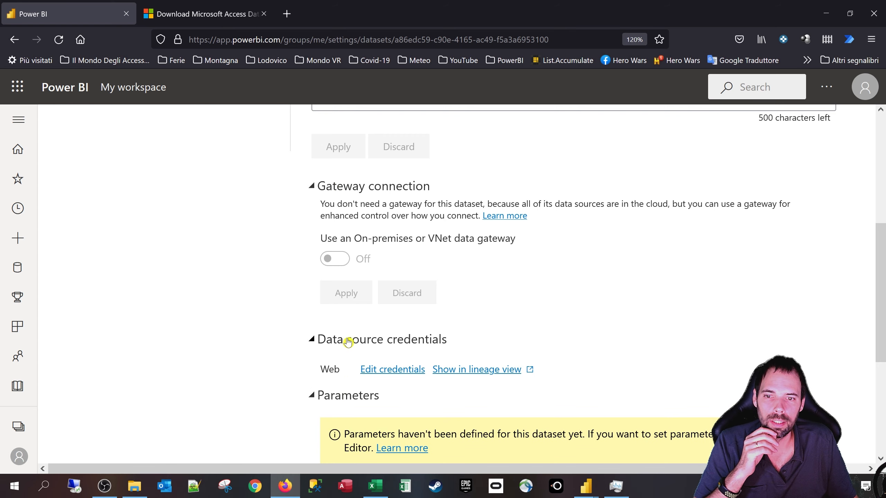
left_click(345, 195)
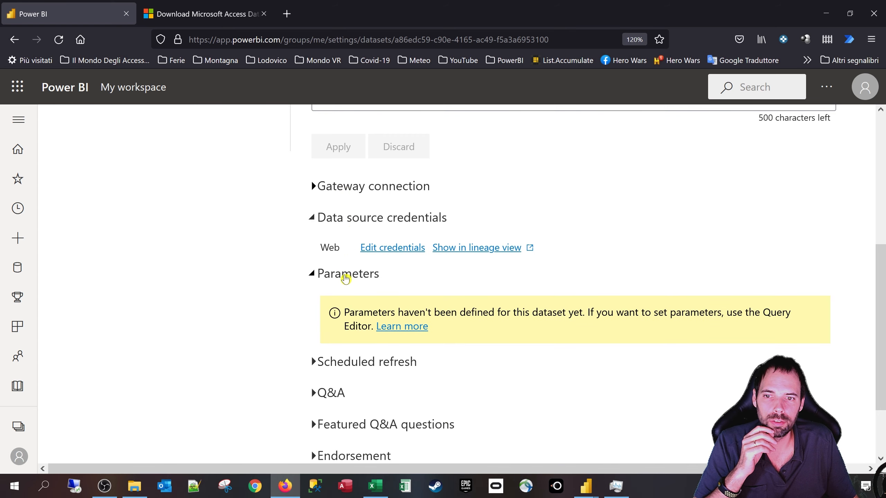
left_click(346, 275)
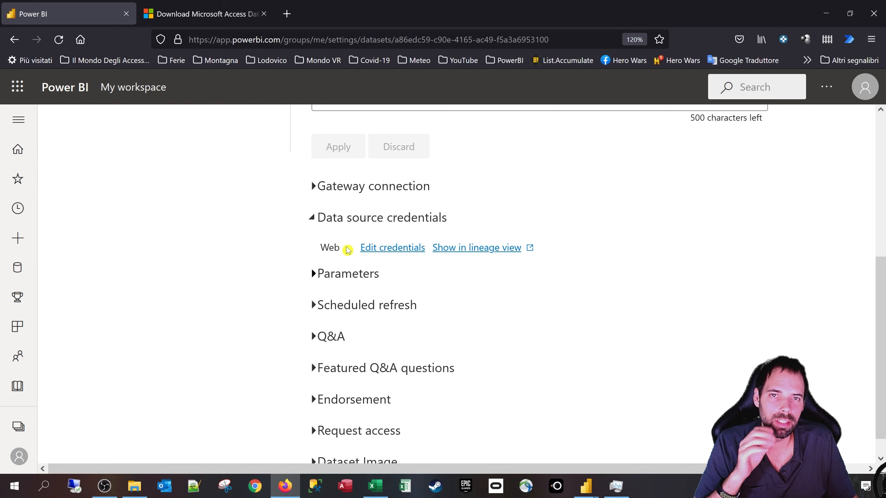
- Edit the Web data source credentials, keeping OAuth2 authentication and Public privacy level, sign in with the already connected Microsoft account, and dismiss the notification
left_click(392, 248)
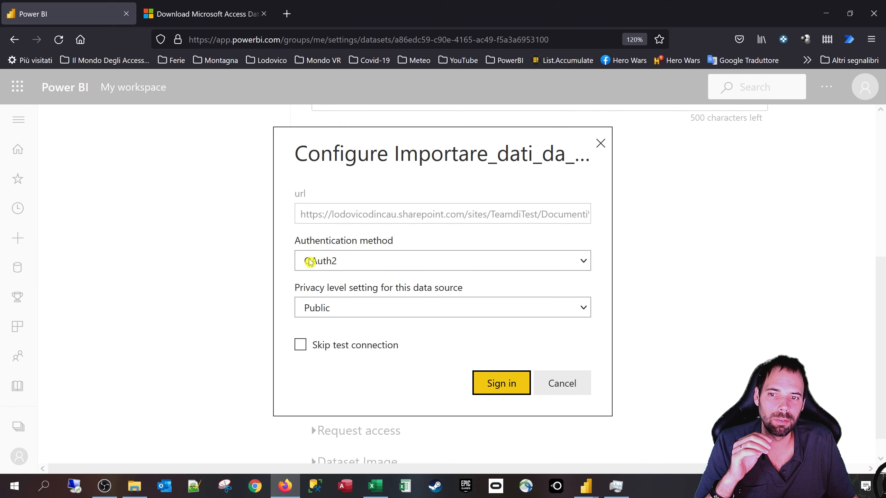
left_click(358, 264)
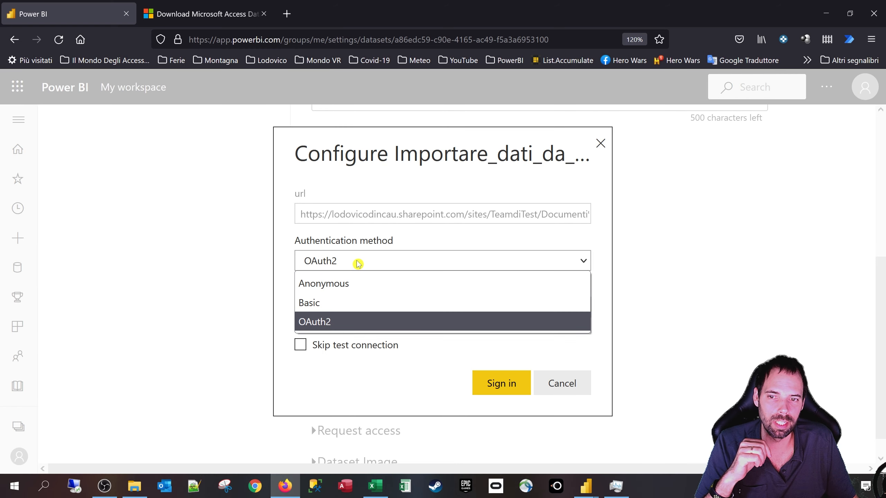
left_click(357, 264)
left_click(322, 311)
left_click(321, 311)
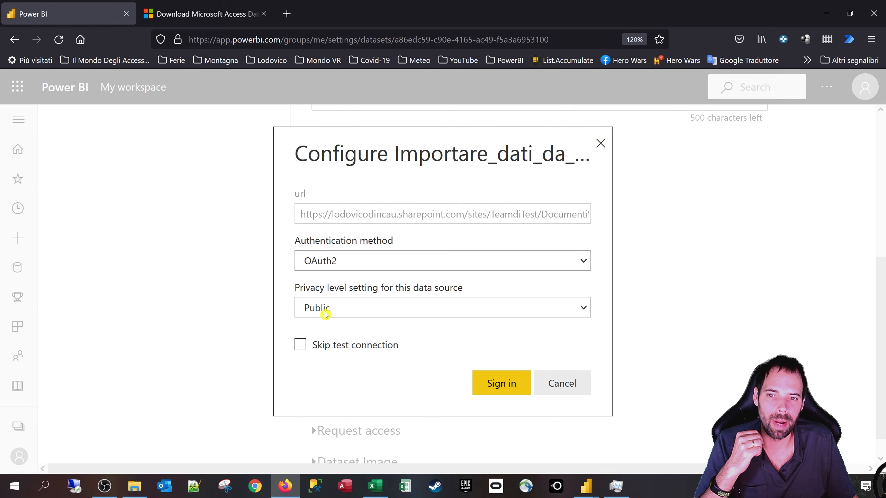
left_click(480, 385)
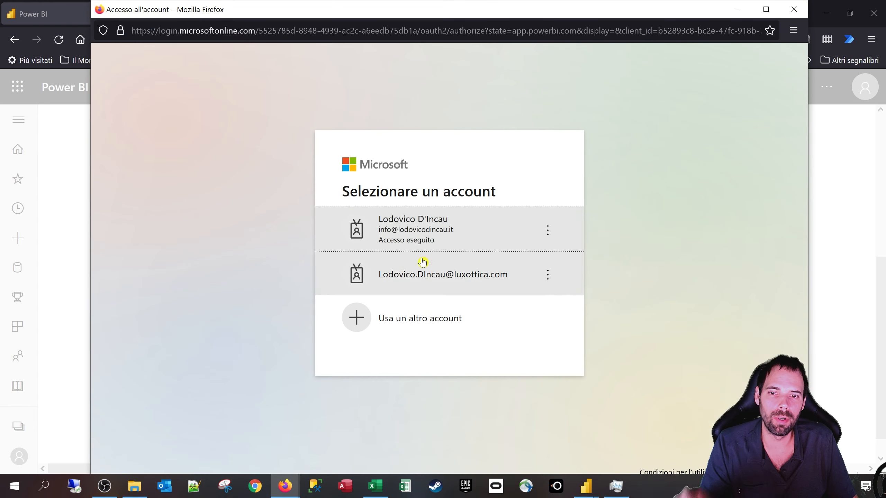
left_click(415, 232)
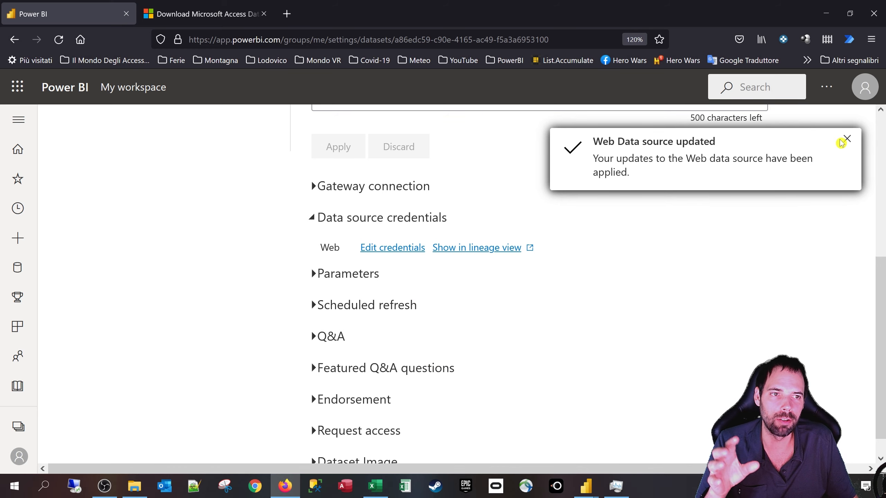
left_click(848, 144)
- Review the overview of the dataset's settings and return to My workspace to check its refresh time
scroll(445, 251, "up", 5)
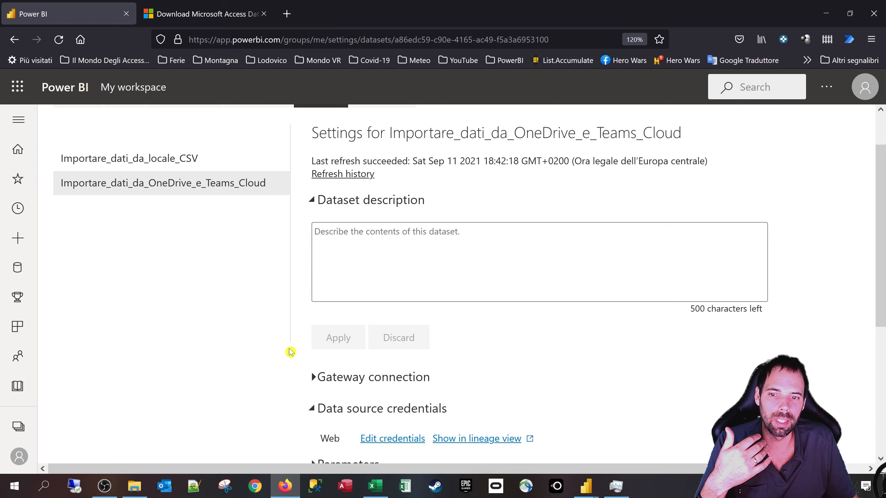
scroll(404, 202, "up", 2)
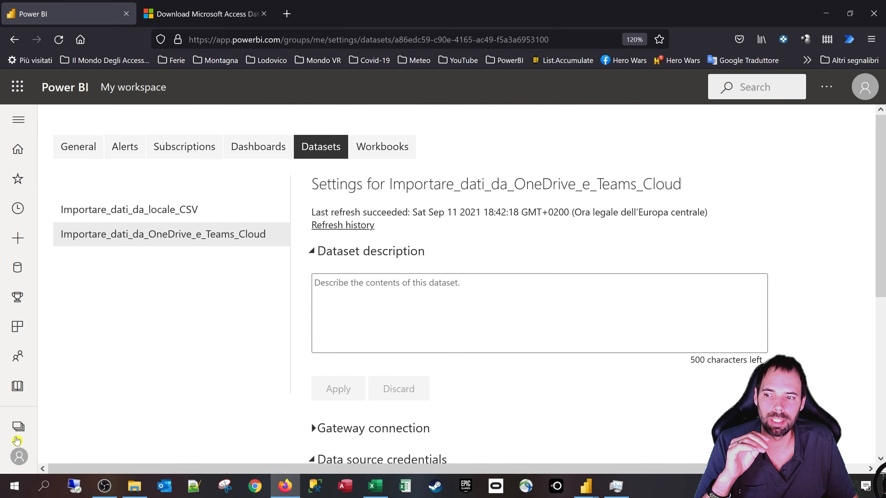
left_click(19, 459)
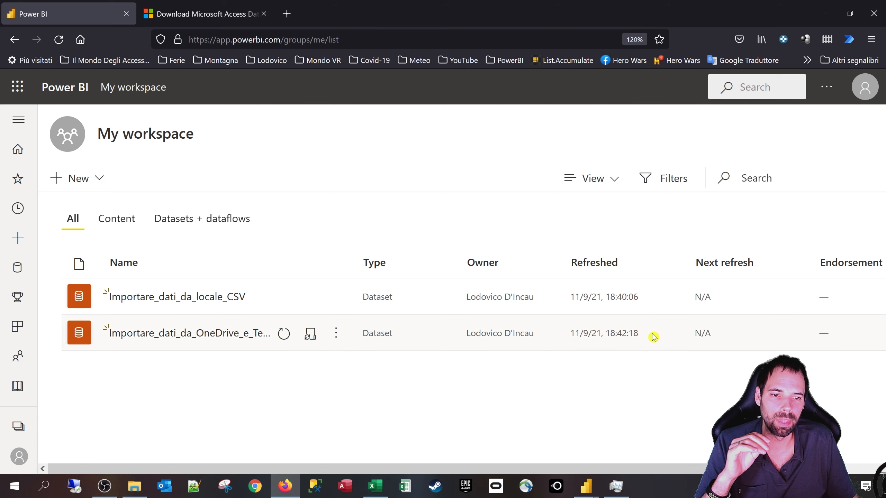
- Refresh the Importare_dati_da_OneDrive_e_Teams_Cloud dataset twice and try to refresh the Importare_dati_da_locale_CSV dataset
left_click(284, 336)
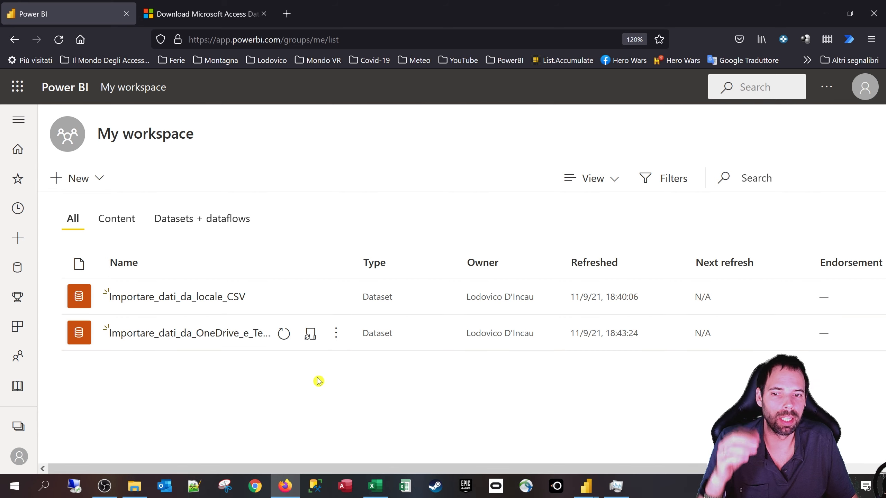
left_click(283, 335)
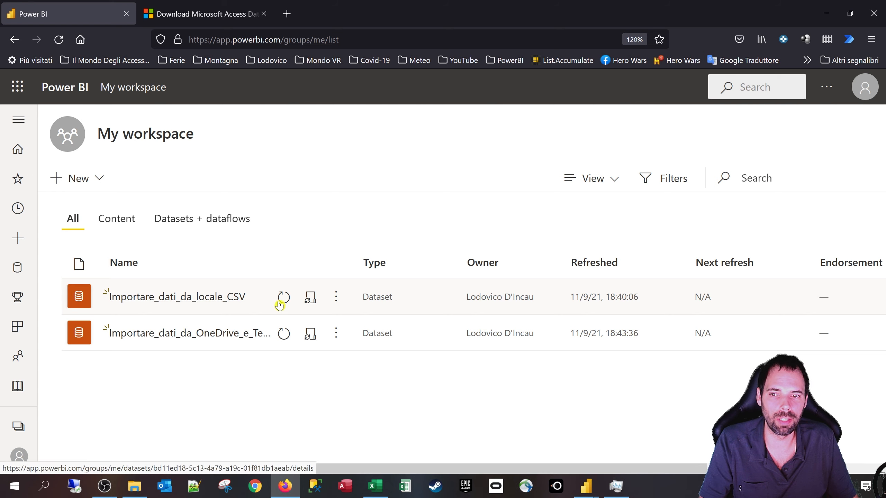
left_click(283, 302)
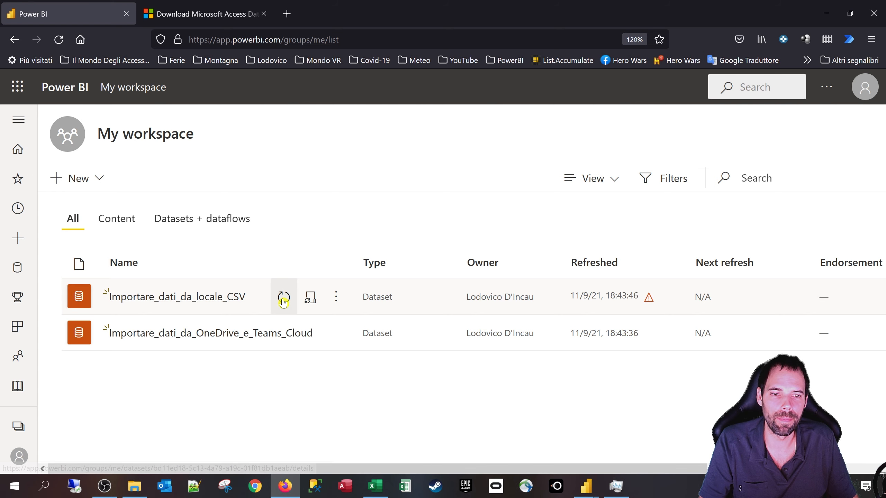
- Open the refresh warning of the Importare_dati_da_locale_CSV dataset, highlight the data source error explanation in its details and close the message
left_click(651, 303)
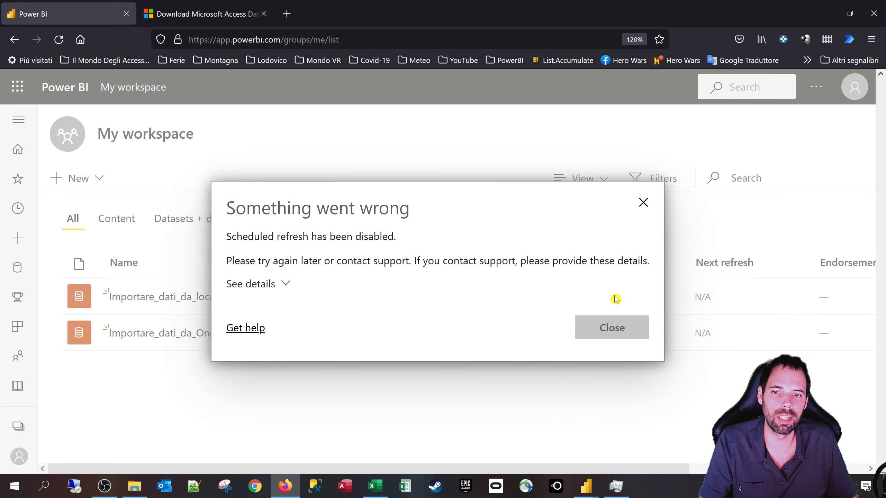
left_click(278, 286)
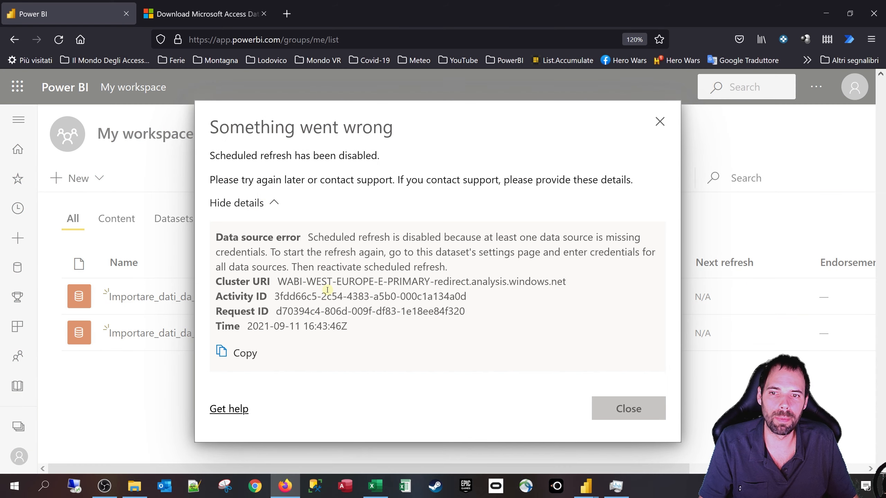
left_click_drag(313, 239, 267, 255)
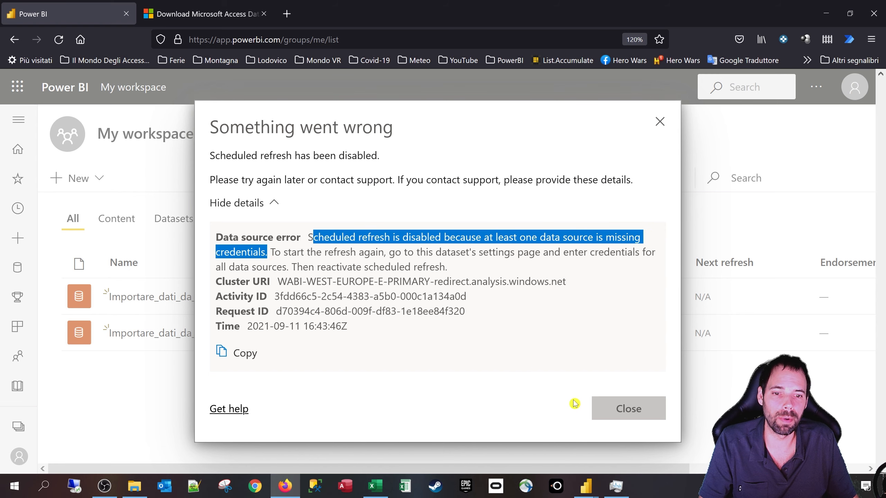
left_click(601, 407)
- Check the Data source credentials section in the settings of the Importare_dati_da_locale_CSV dataset and return to My workspace
left_click(344, 303)
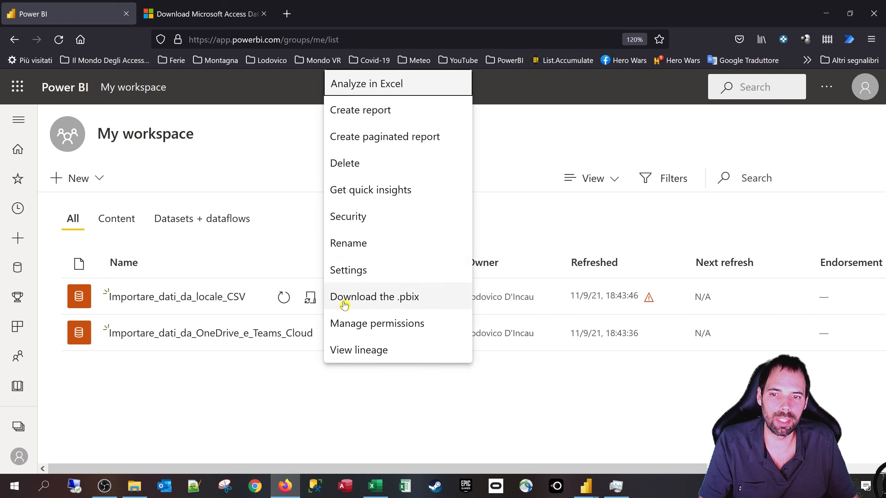
left_click(357, 272)
scroll(365, 297, "down", 8)
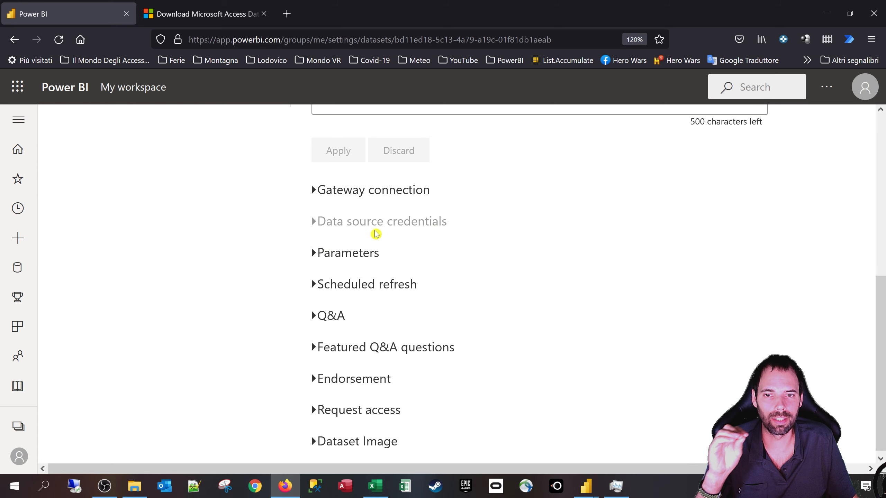
scroll(420, 241, "up", 3)
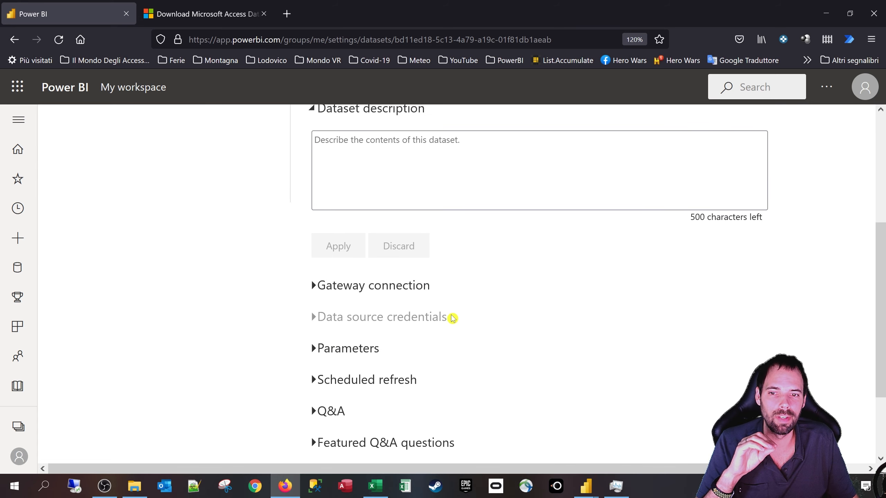
scroll(396, 317, "up", 6)
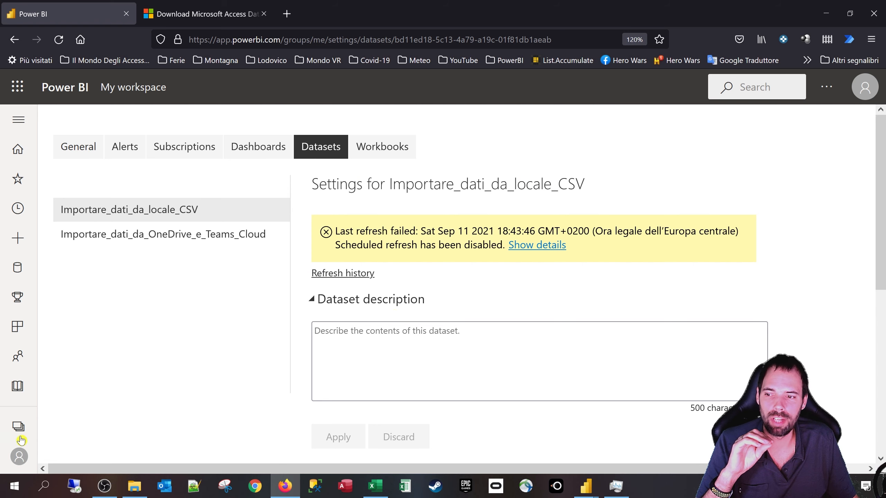
left_click(14, 453)
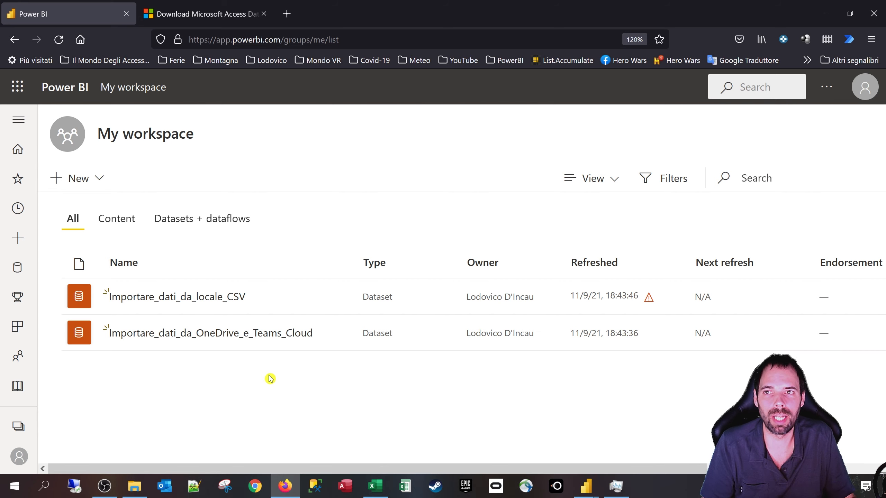
left_click(282, 40)
left_click(281, 40)
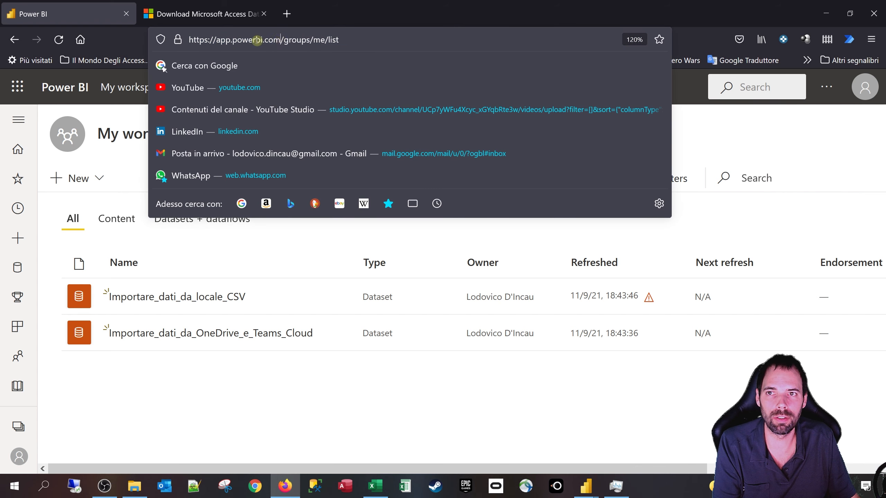
left_click_drag(281, 40, 174, 43)
left_click(276, 414)
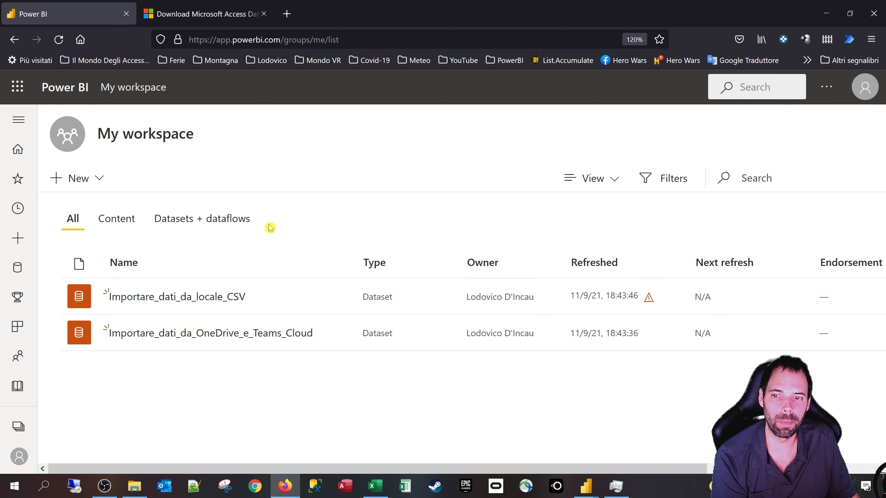
- Try again to refresh the Importare_dati_da_locale_CSV dataset and expand the Gateway connection section of its settings
left_click(283, 297)
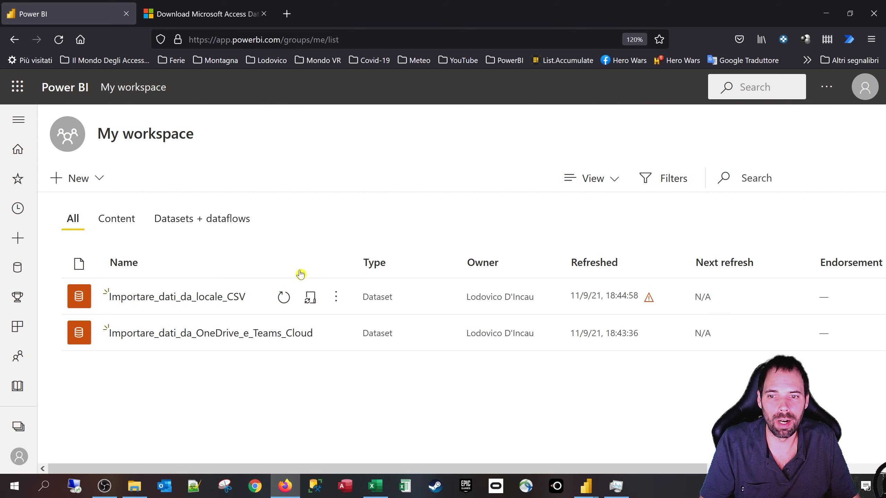
left_click(333, 299)
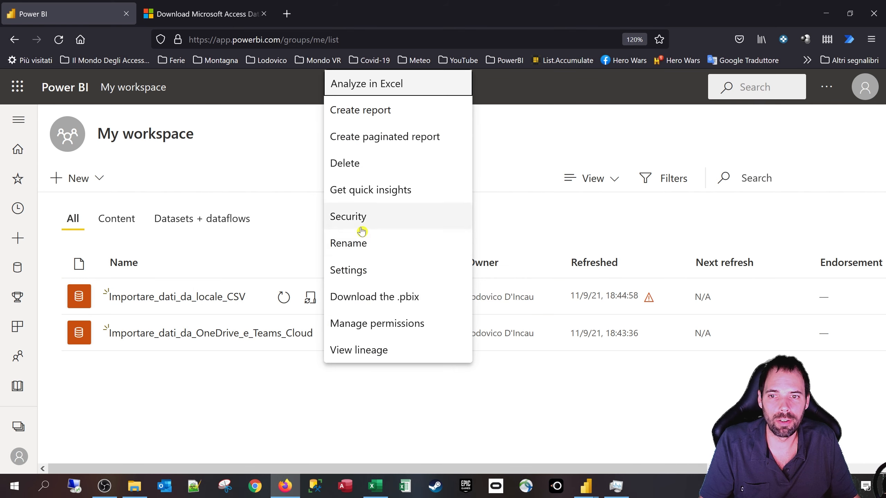
left_click(350, 270)
scroll(291, 323, "down", 7)
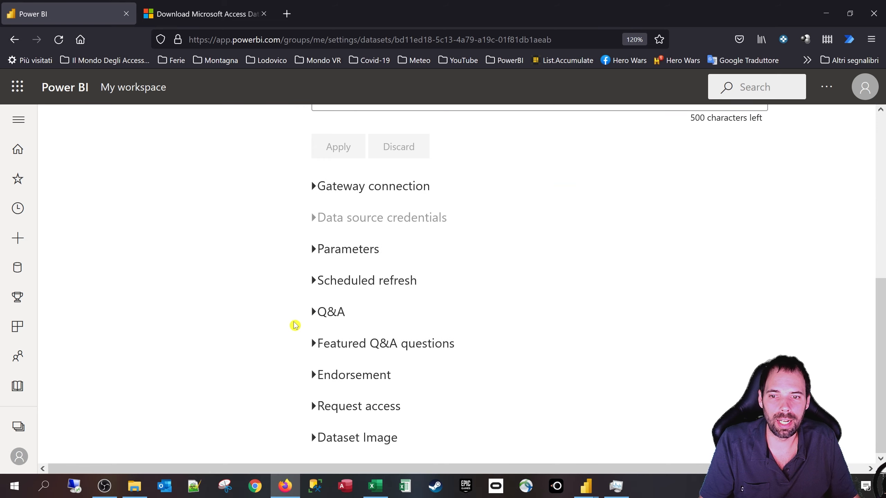
left_click(352, 190)
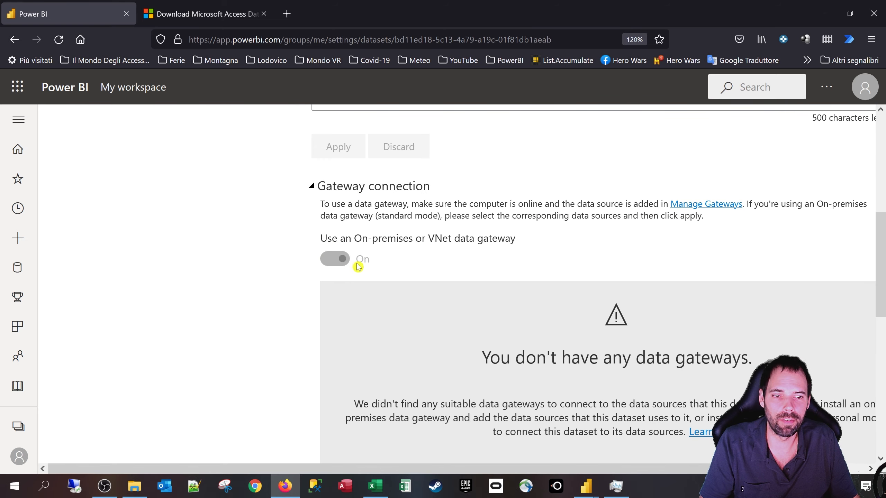
- Examine the on-premises and personal gateway information under Gateway connection and collapse the section
scroll(358, 267, "down", 5)
left_click_drag(410, 468, 510, 474)
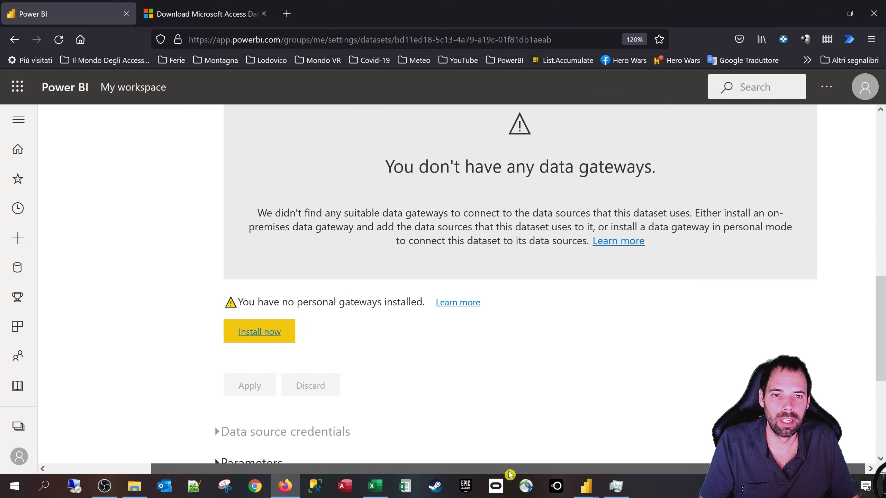
scroll(516, 357, "up", 4)
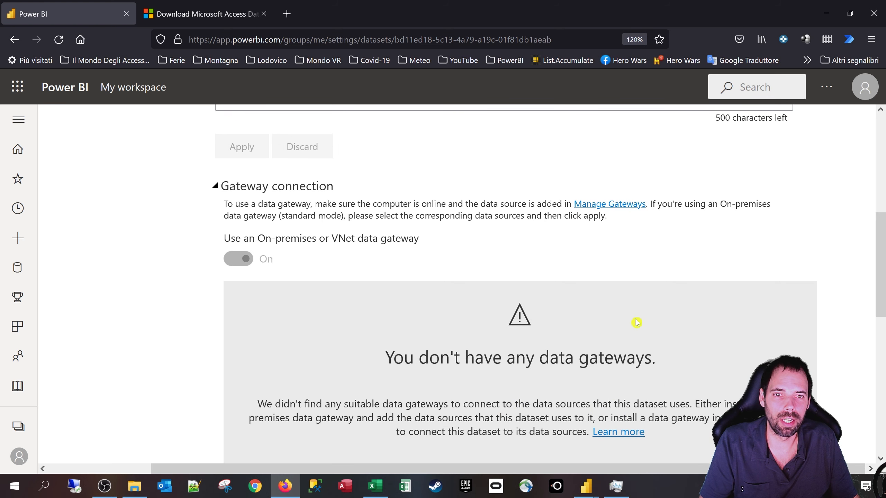
scroll(421, 342, "down", 4)
scroll(408, 324, "up", 4)
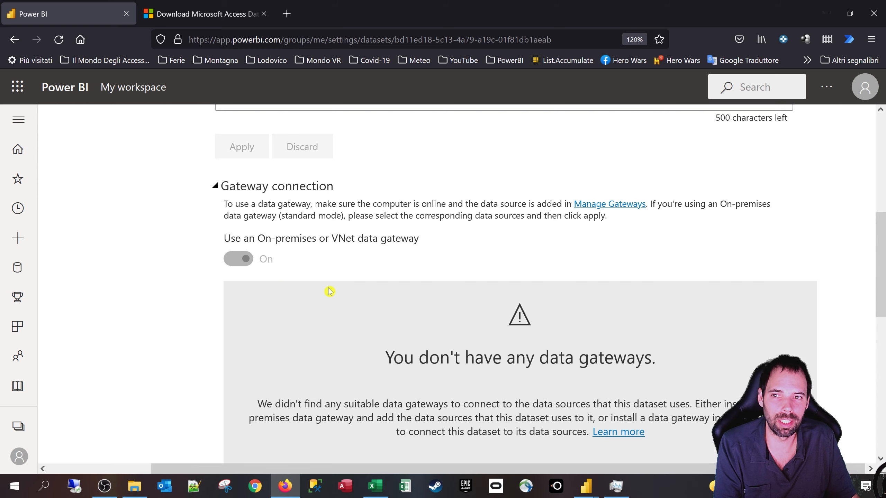
left_click(229, 189)
scroll(310, 292, "up", 6)
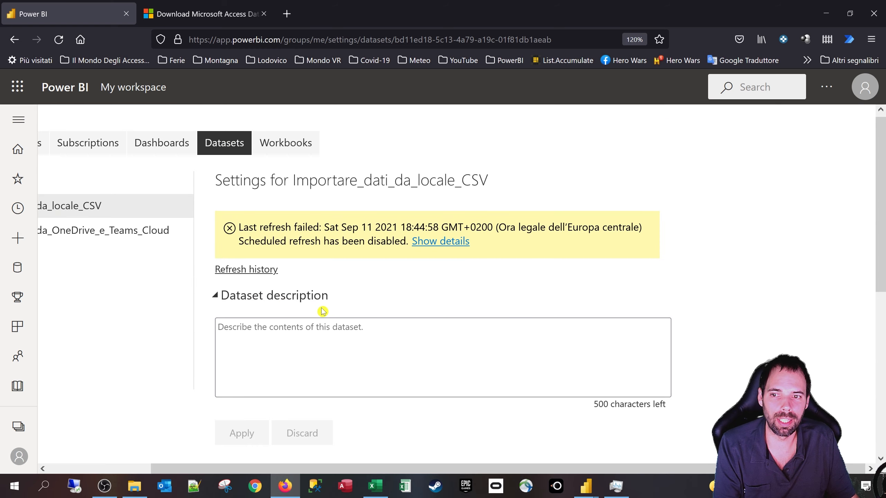
- Return to My workspace and refresh the Importare_dati_da_OneDrive_e_Teams_Cloud dataset
key("alt+Left")
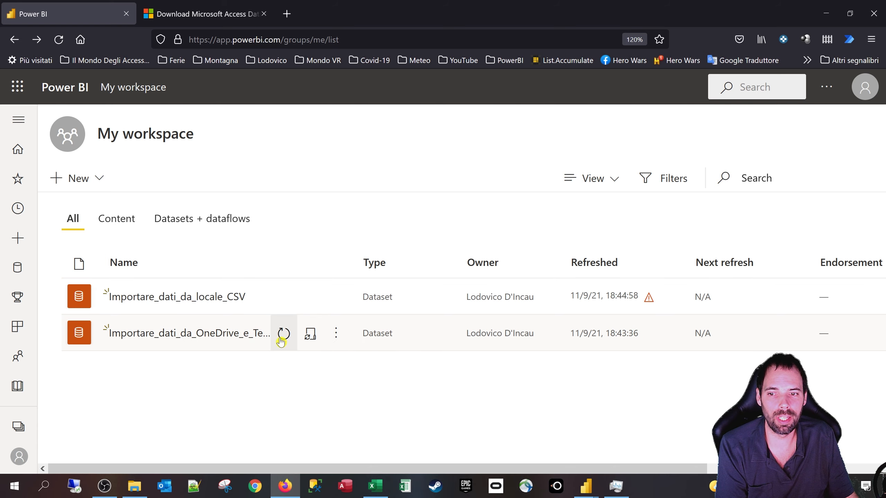
left_click(282, 340)
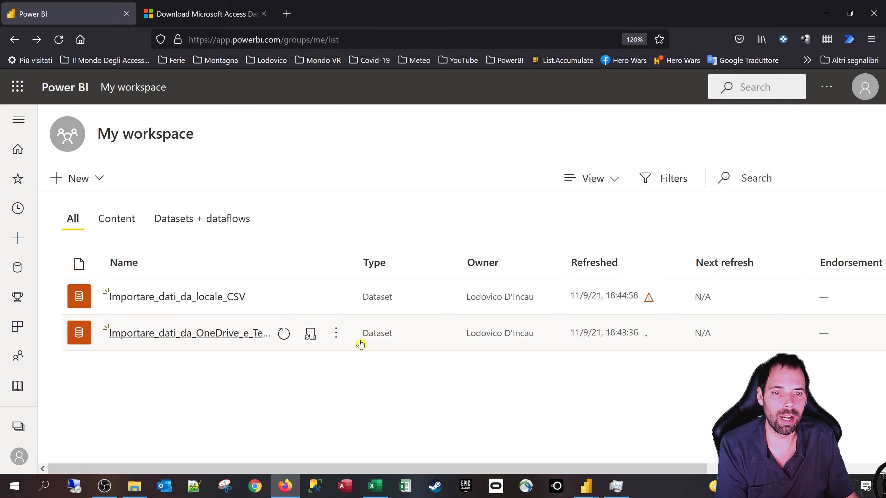